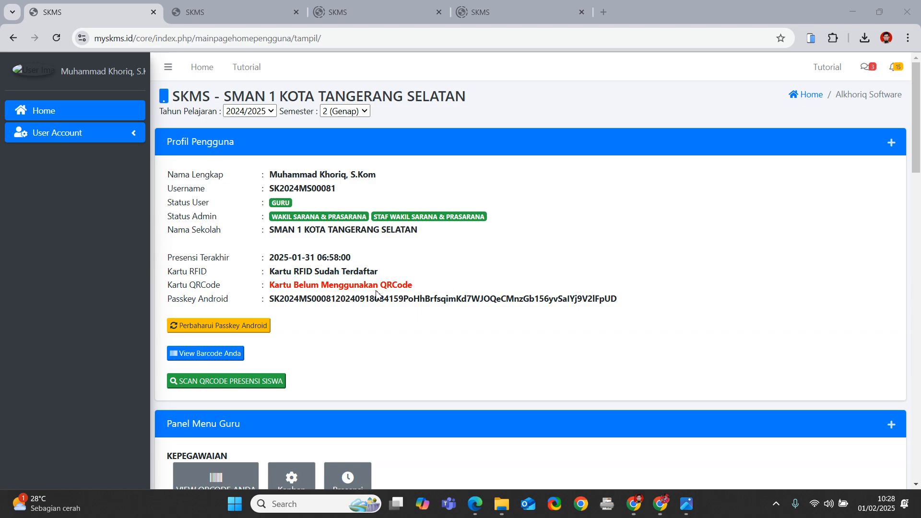
Step: Open the "MEMBUAT PEMBELAJARAN ONLINE" page from the Kurikulum section of the auto generated menu
scroll(311, 289, down, 5)
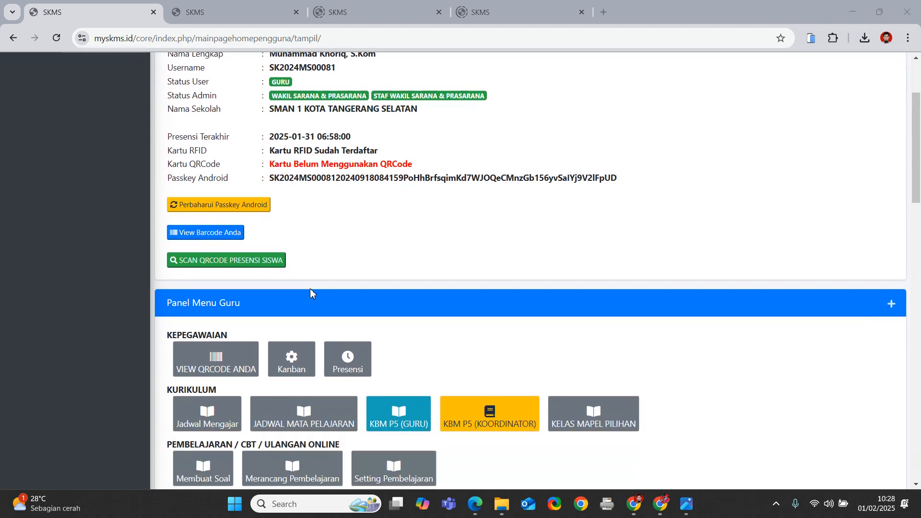
scroll(345, 293, down, 8)
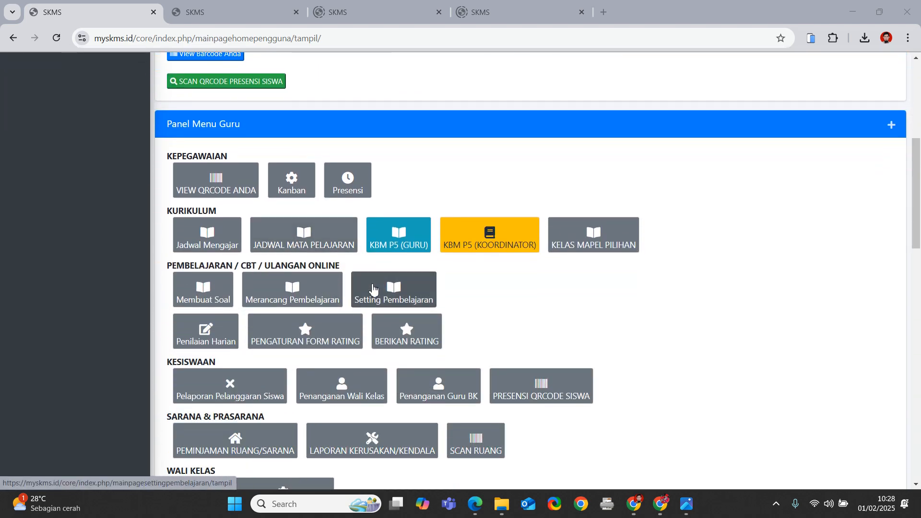
scroll(373, 290, down, 7)
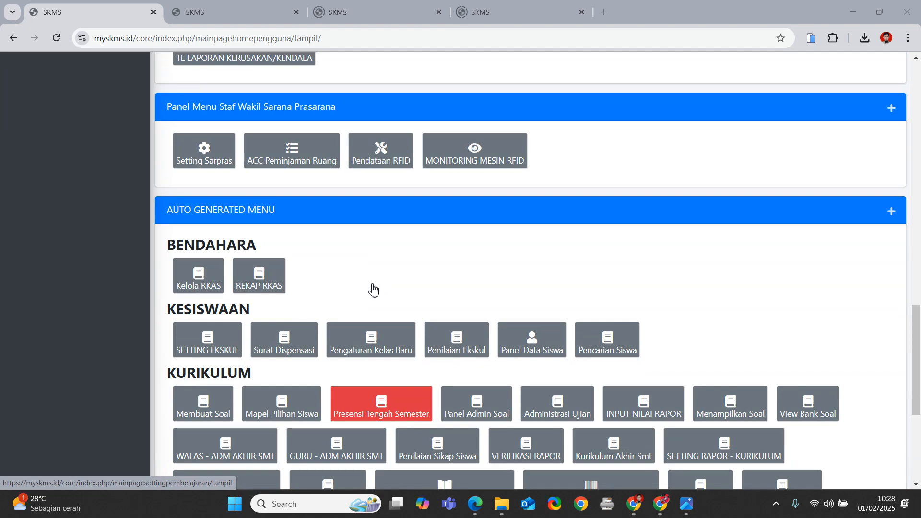
drag(169, 211, 260, 220)
scroll(329, 222, down, 3)
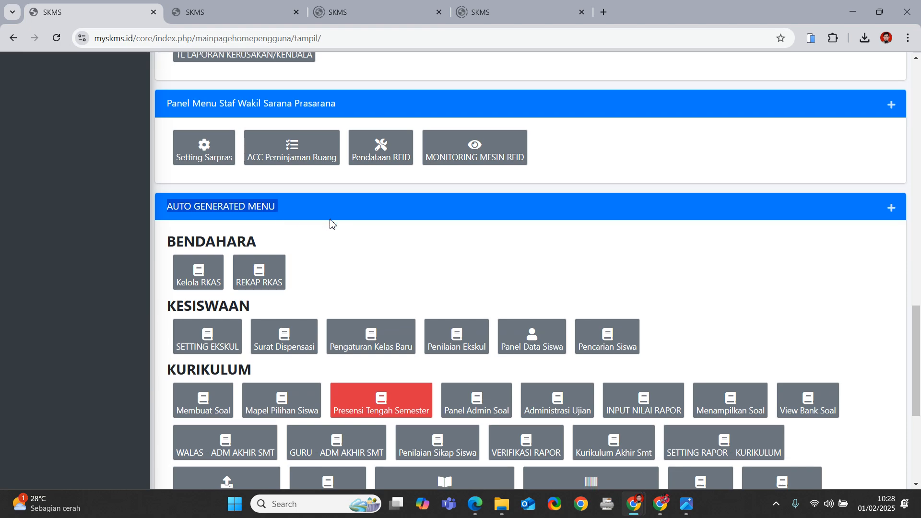
drag(168, 255, 259, 258)
click(263, 259)
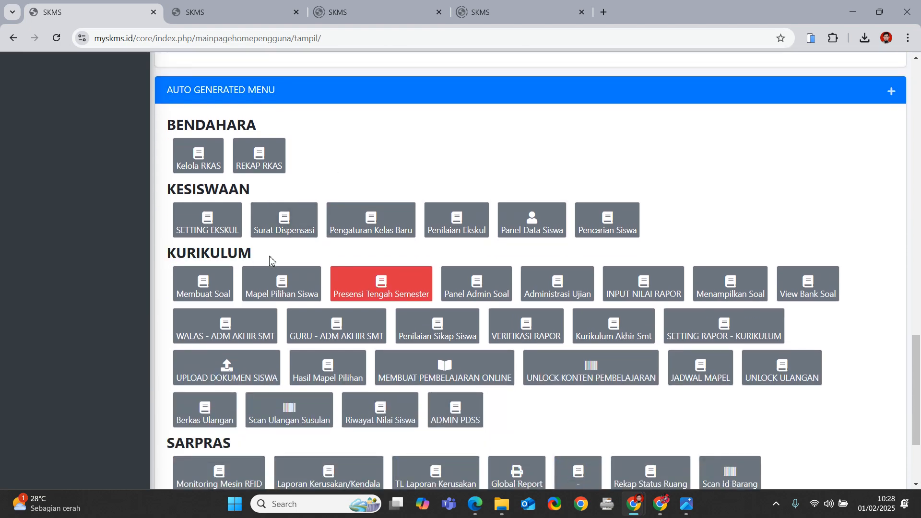
click(445, 368)
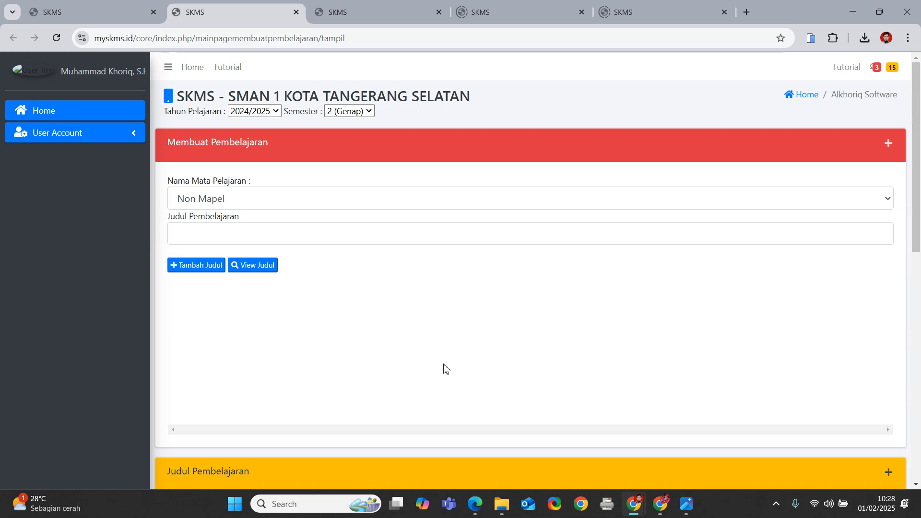
Step: Add the lesson title "Latihan Pembelajaran Online" for the subject KM [Fase E] Informatika
click(265, 203)
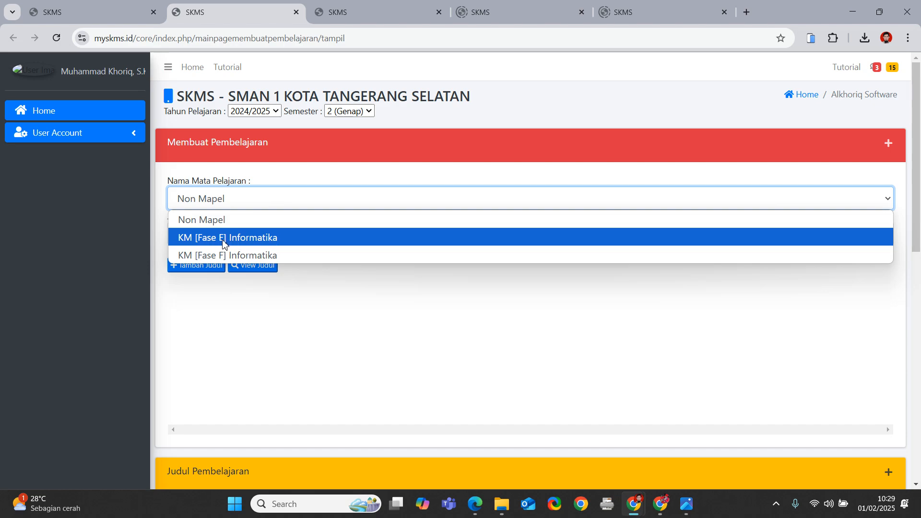
click(242, 239)
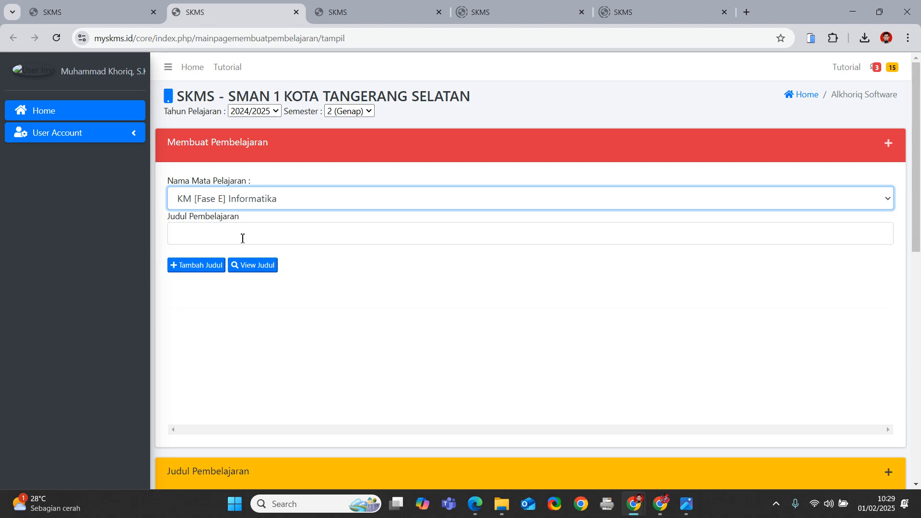
click(224, 234)
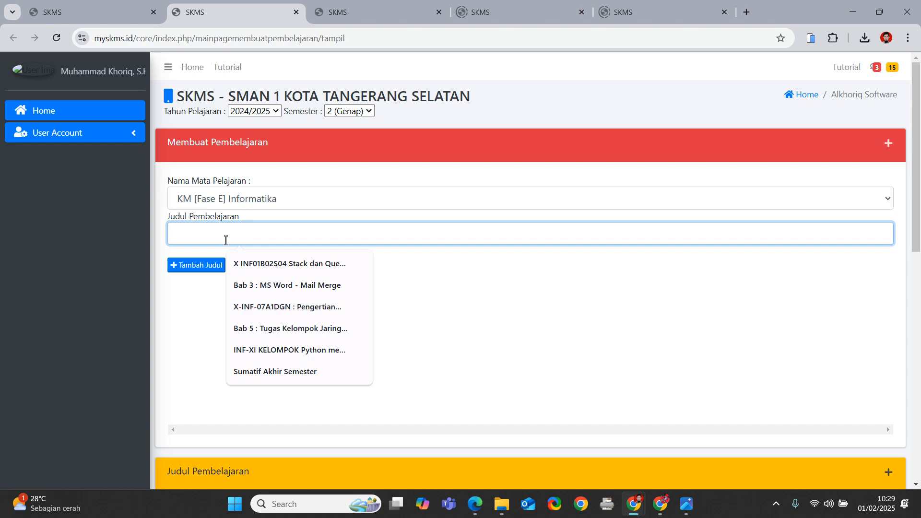
text(Latihan Pe)
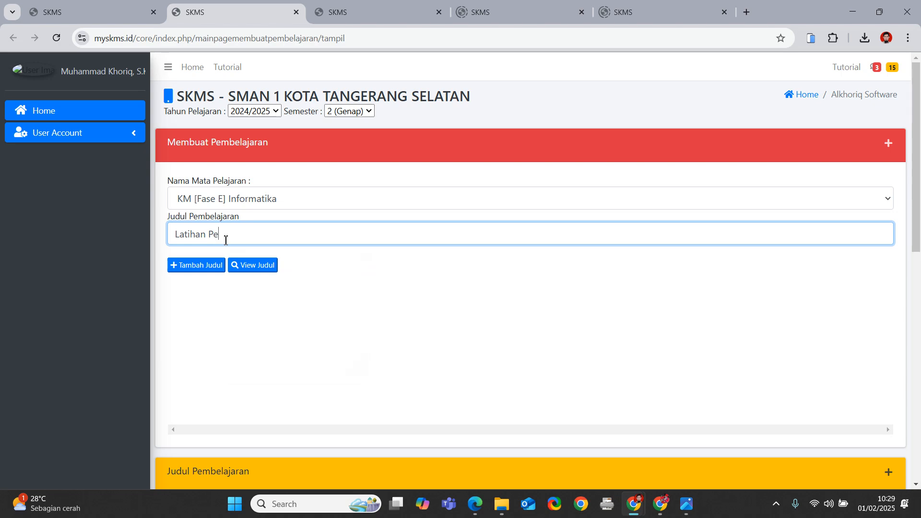
text(mbelajaran Online)
click(193, 271)
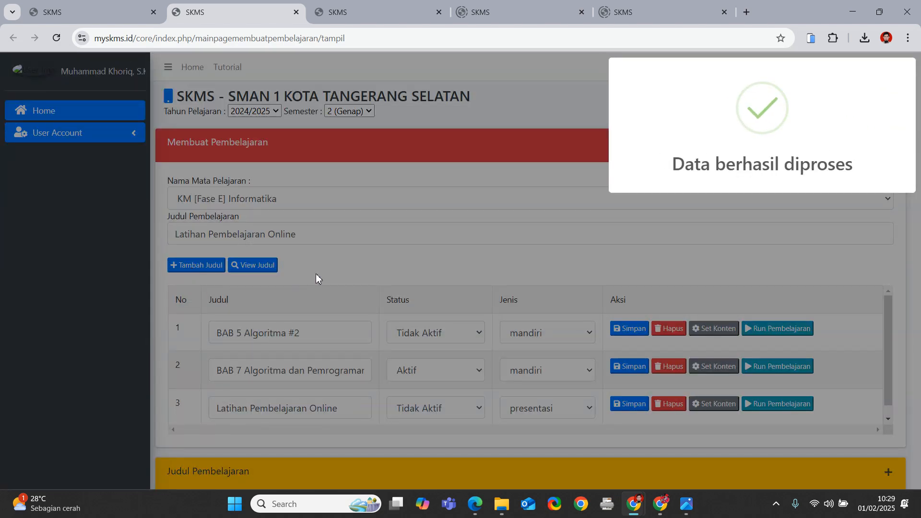
Step: Review the lesson title list, comparing the existing titles with the new "Latihan Pembelajaran Online" row
scroll(340, 268, down, 1)
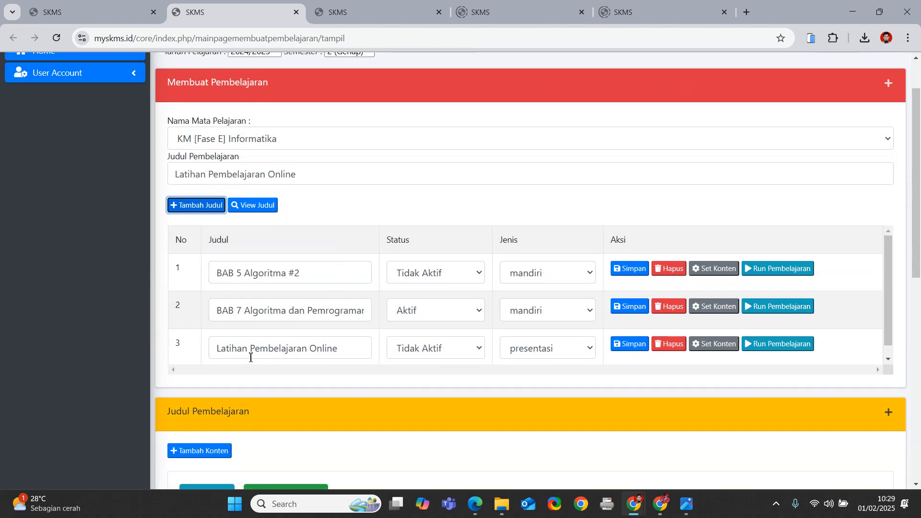
drag(219, 353, 341, 352)
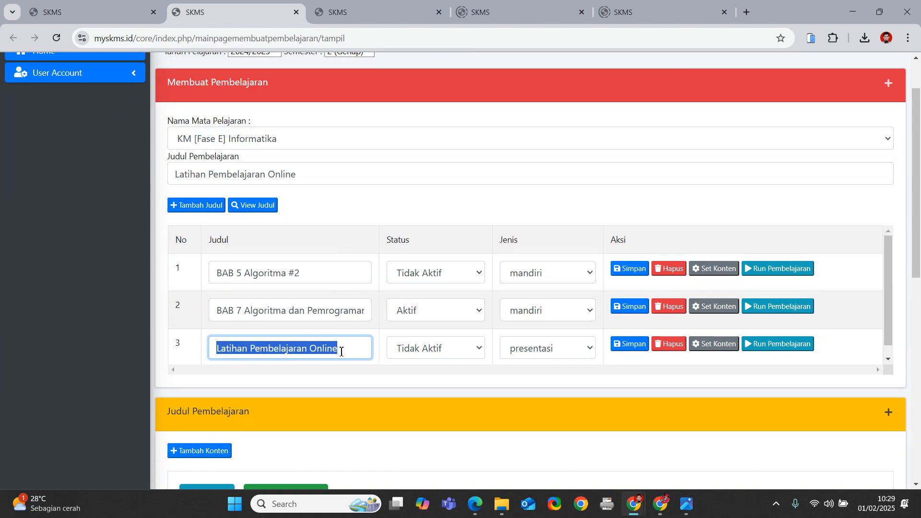
click(315, 275)
click(313, 305)
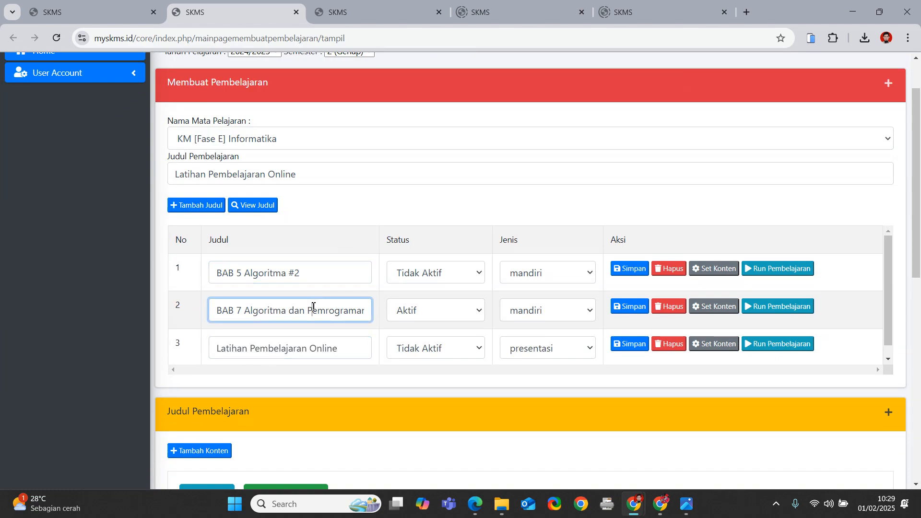
click(318, 271)
click(313, 310)
scroll(311, 316, down, 1)
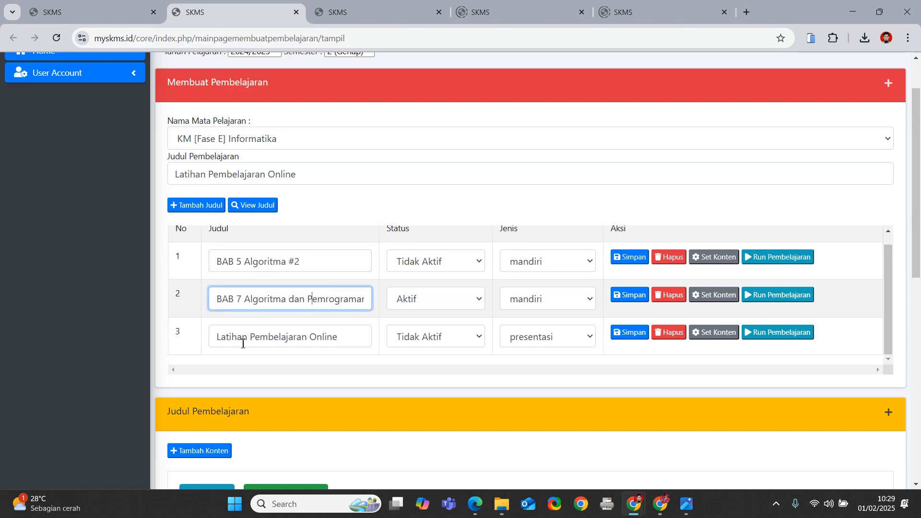
drag(217, 337, 343, 339)
click(346, 338)
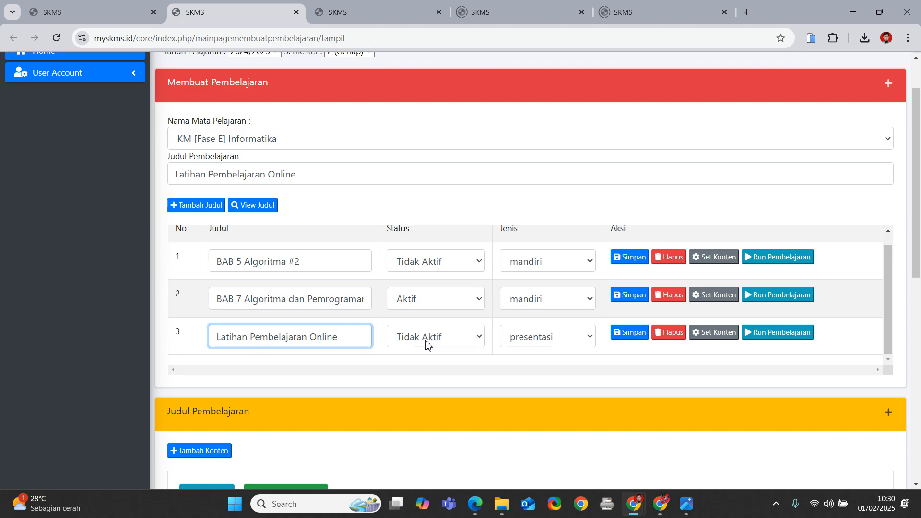
click(378, 345)
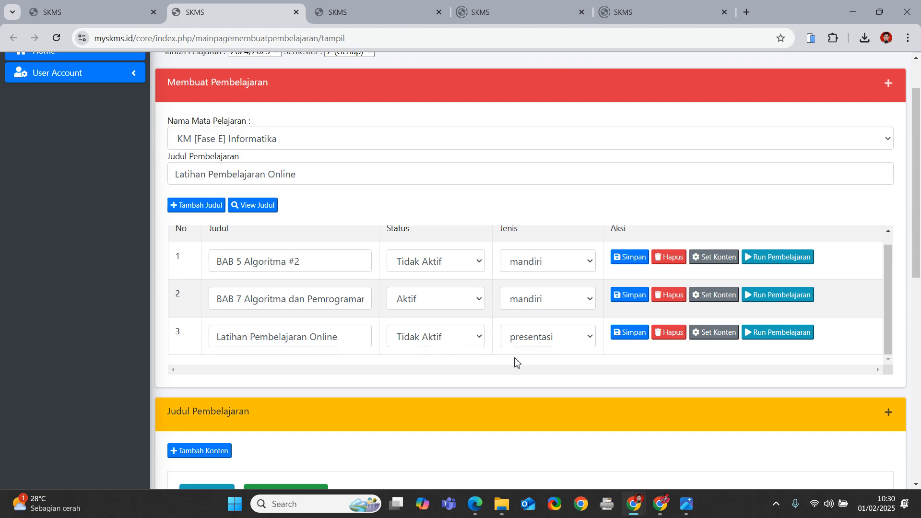
Step: Set the type of the "Latihan Pembelajaran Online" lesson to mandiri and save its row
click(535, 340)
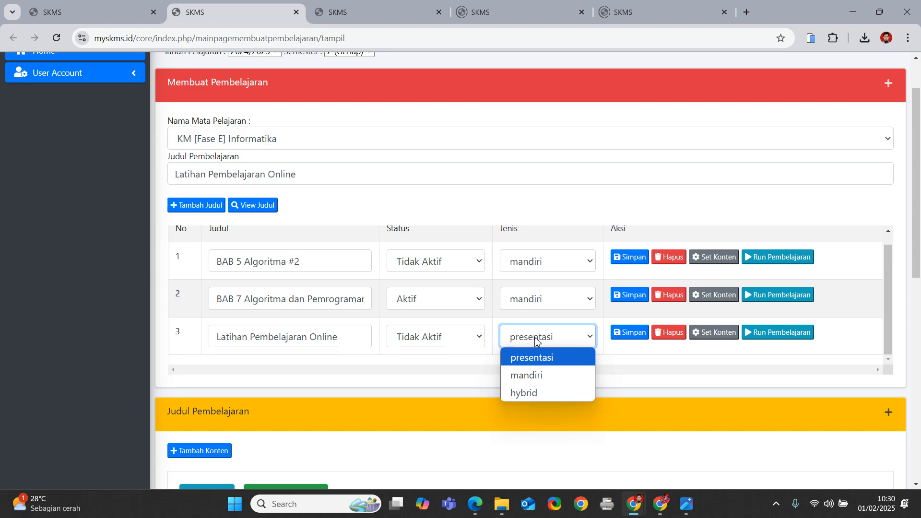
click(540, 376)
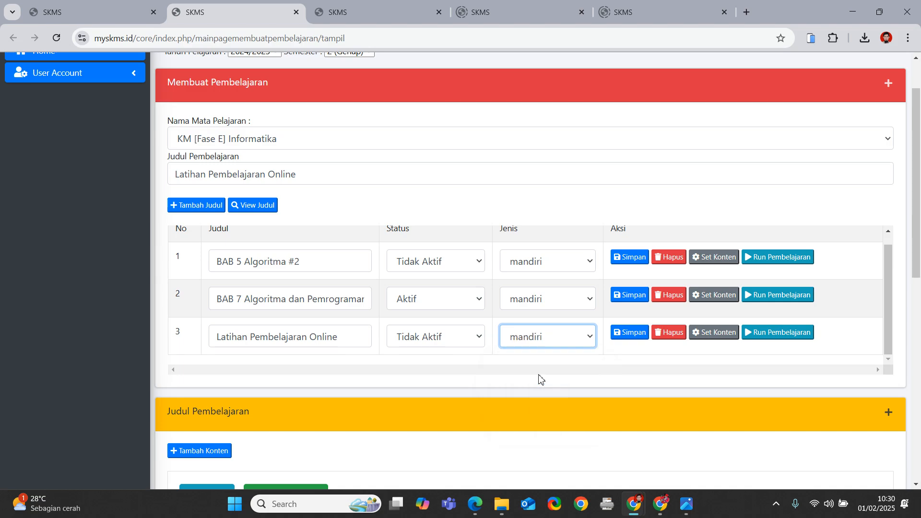
click(553, 341)
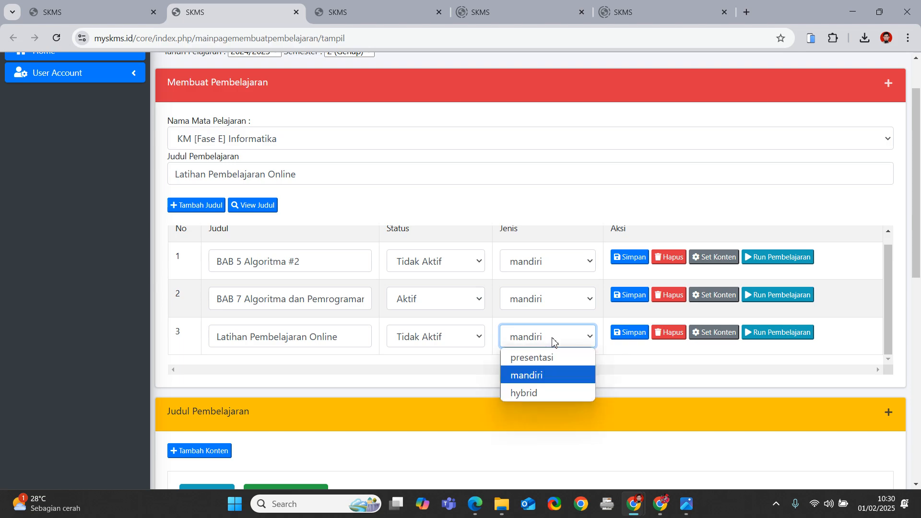
click(608, 361)
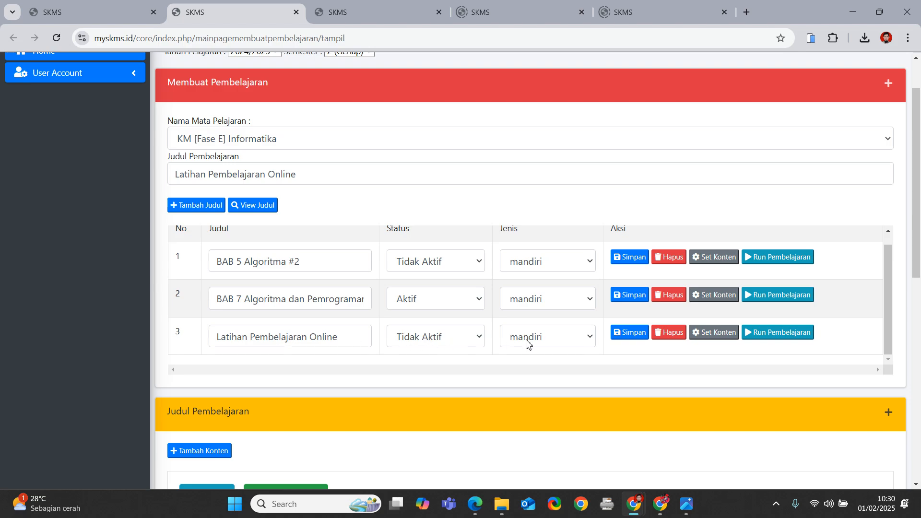
click(628, 337)
Step: Load the "Latihan Pembelajaran Online" lesson into the content section for setting its content
scroll(624, 355, down, 1)
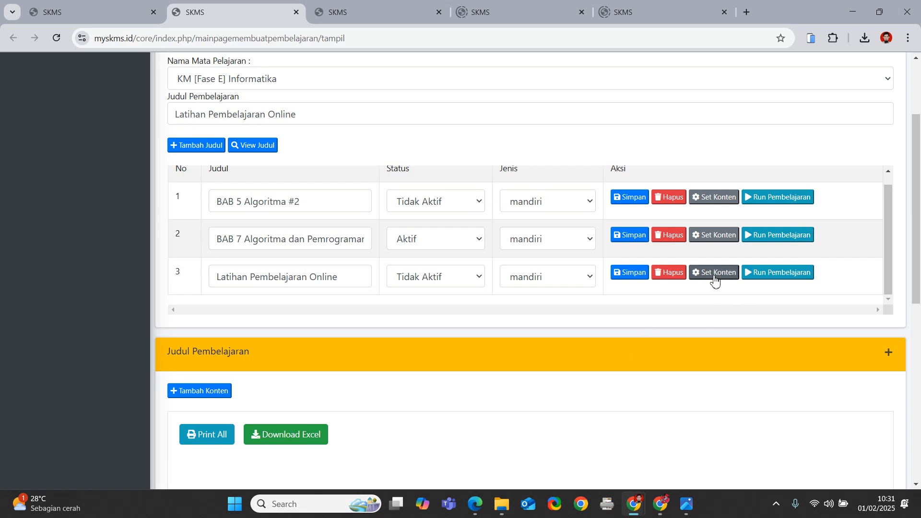
drag(220, 279, 347, 277)
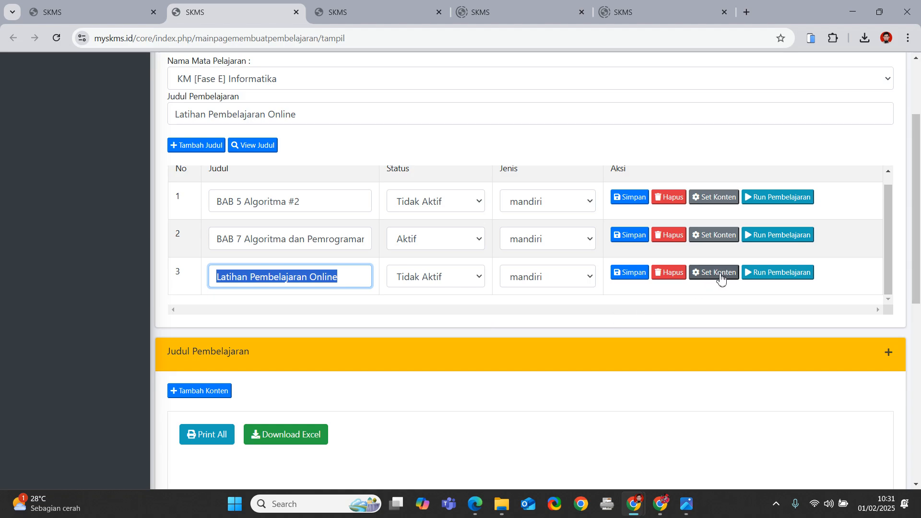
drag(171, 353, 281, 356)
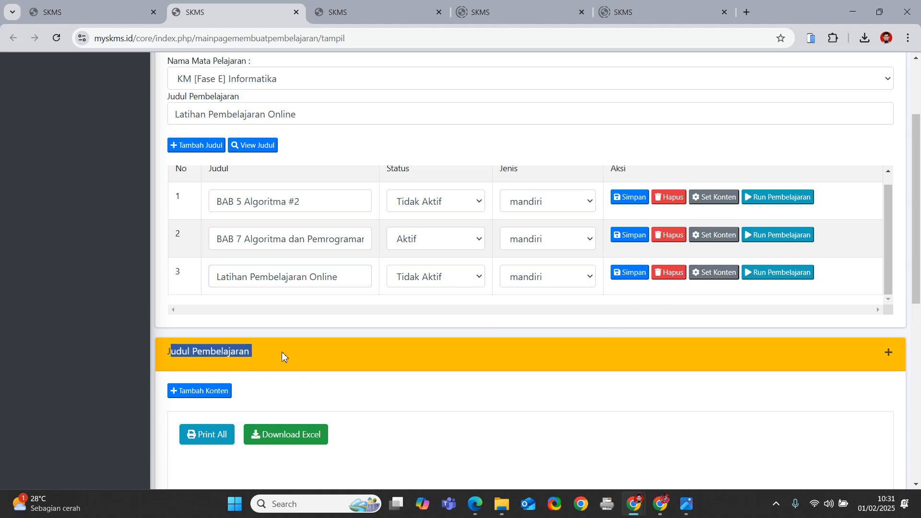
click(403, 358)
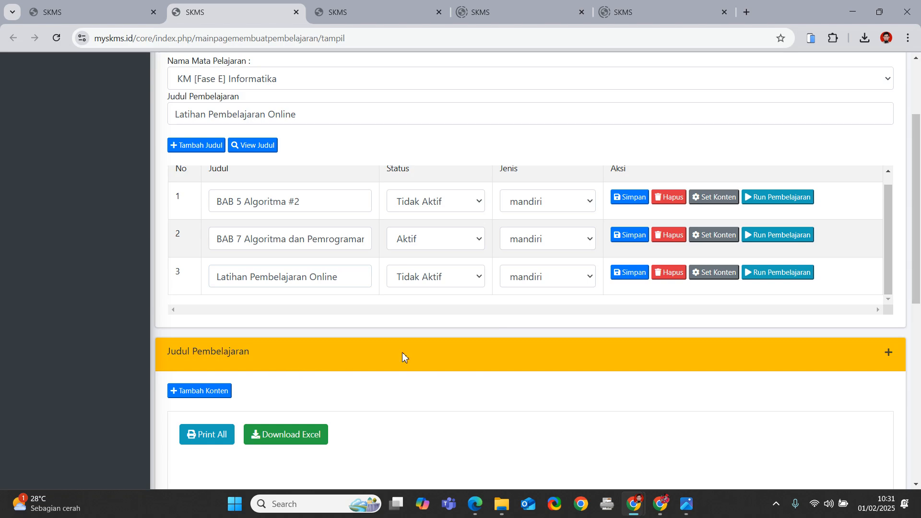
click(713, 274)
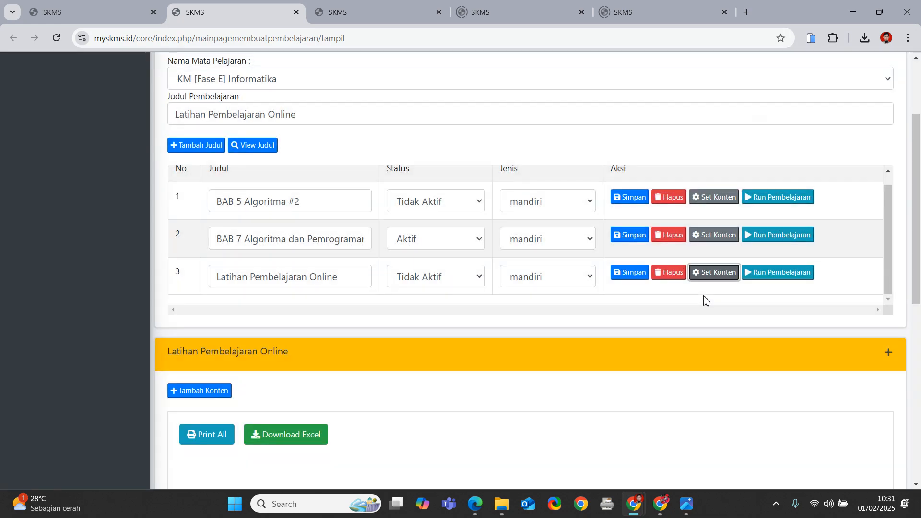
Step: Check the content section's lesson heading and add a new content item to "Latihan Pembelajaran Online"
click(624, 330)
scroll(618, 331, down, 2)
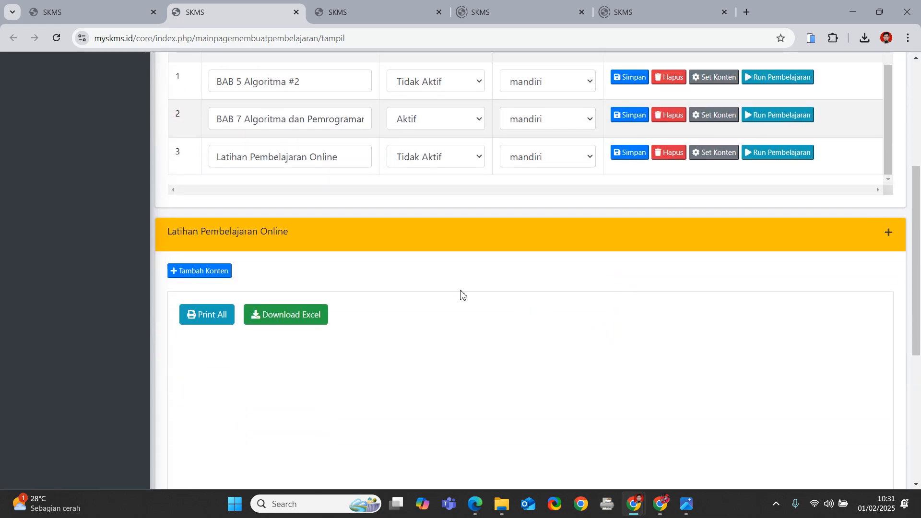
scroll(305, 283, up, 1)
drag(165, 292, 294, 296)
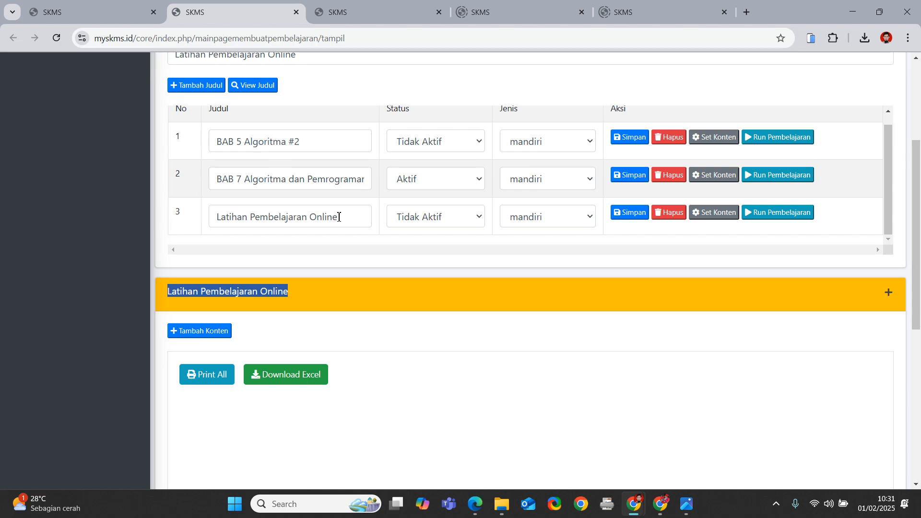
click(334, 295)
scroll(255, 299, down, 2)
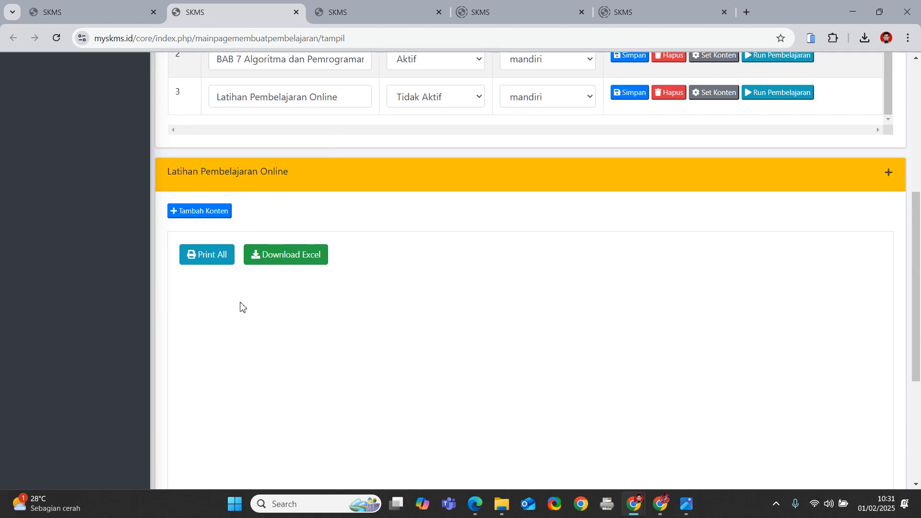
click(207, 216)
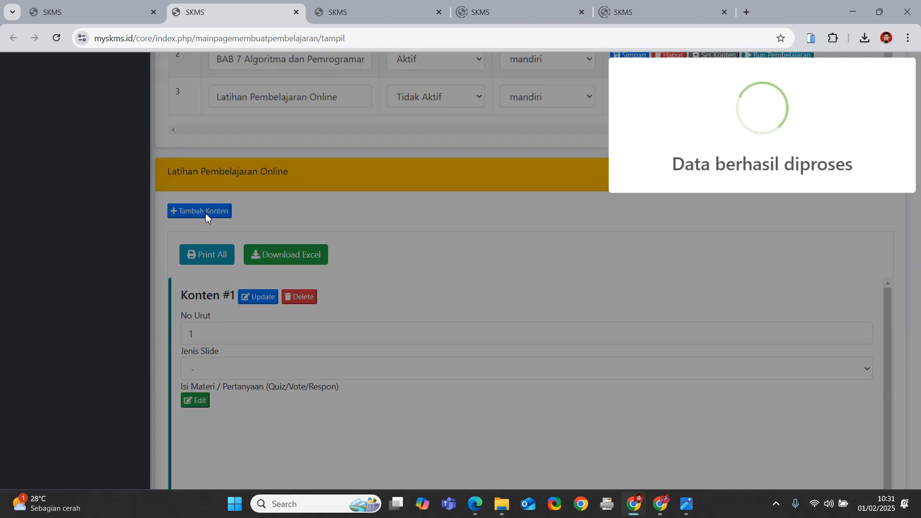
scroll(140, 312, down, 1)
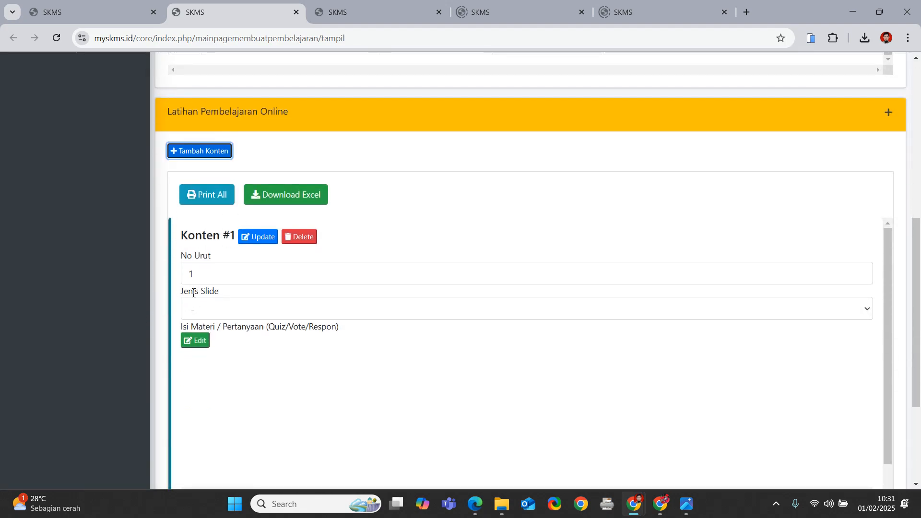
Step: Set the slide type of Konten #1 to "Slide / Materi", keeping sequence number 1
click(214, 269)
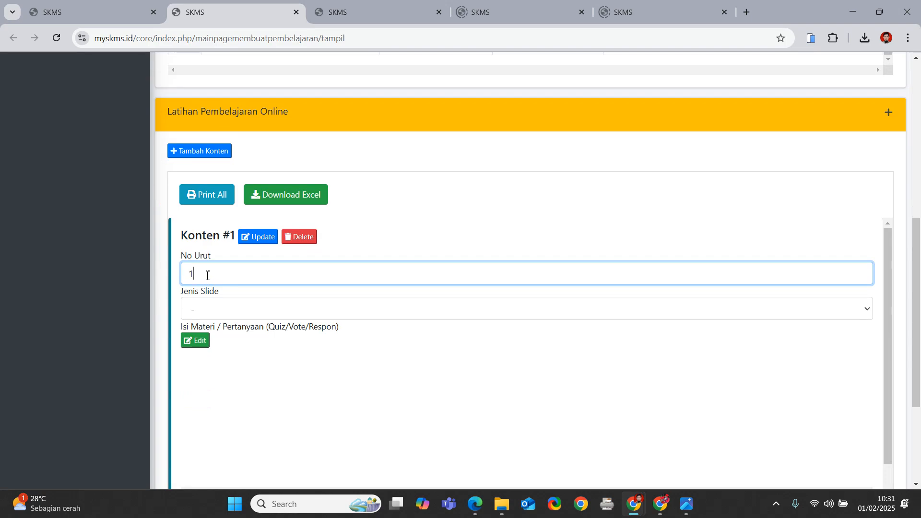
click(213, 311)
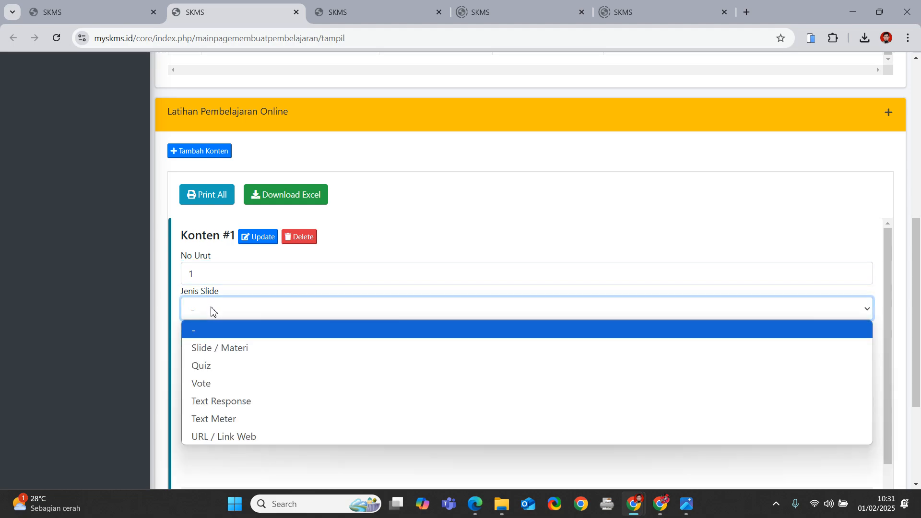
click(254, 354)
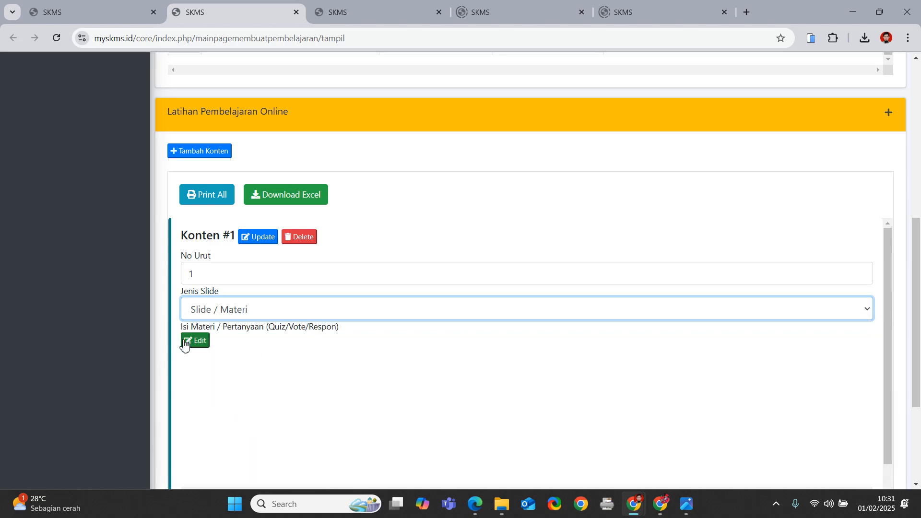
scroll(128, 329, down, 1)
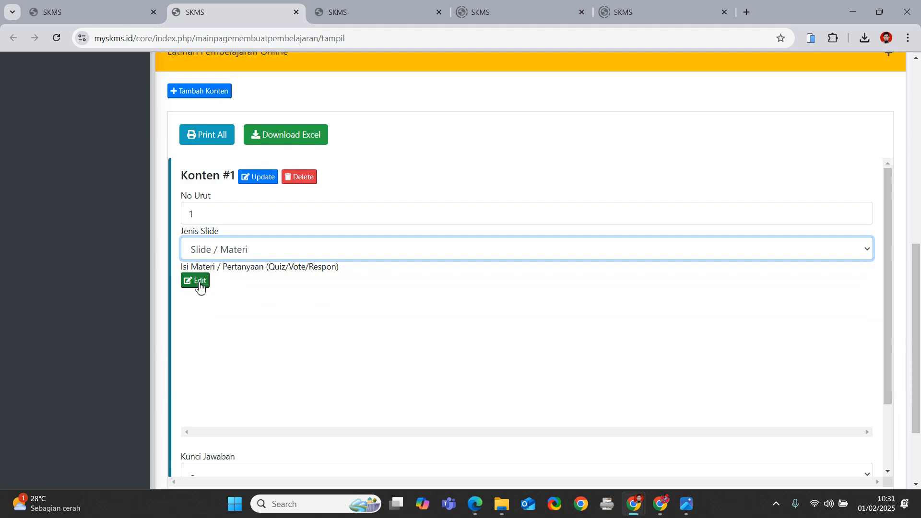
Step: Examine the material editor of Konten #1 and the answer key and quiz options fields below it
click(203, 282)
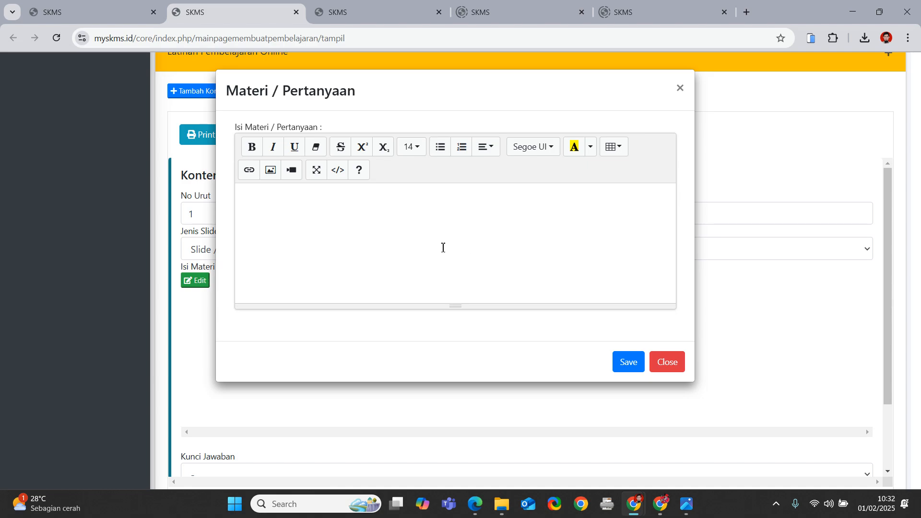
click(667, 362)
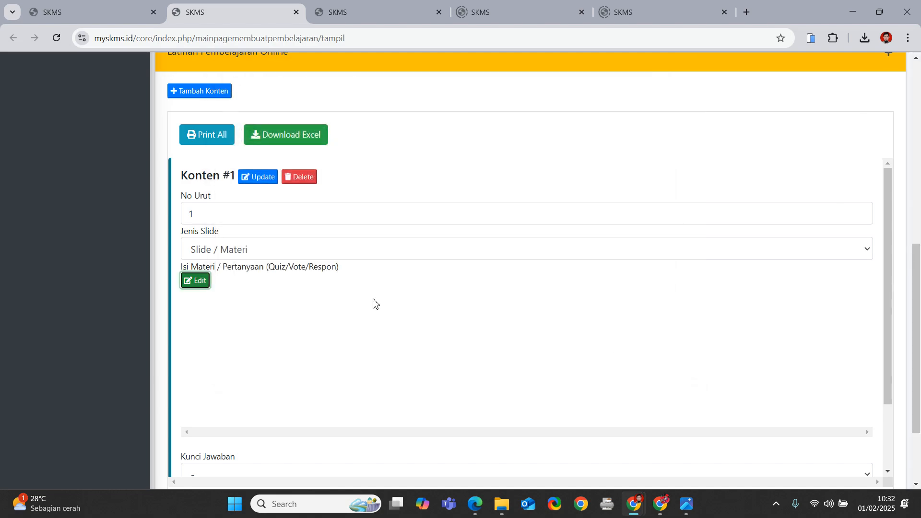
scroll(268, 298, down, 2)
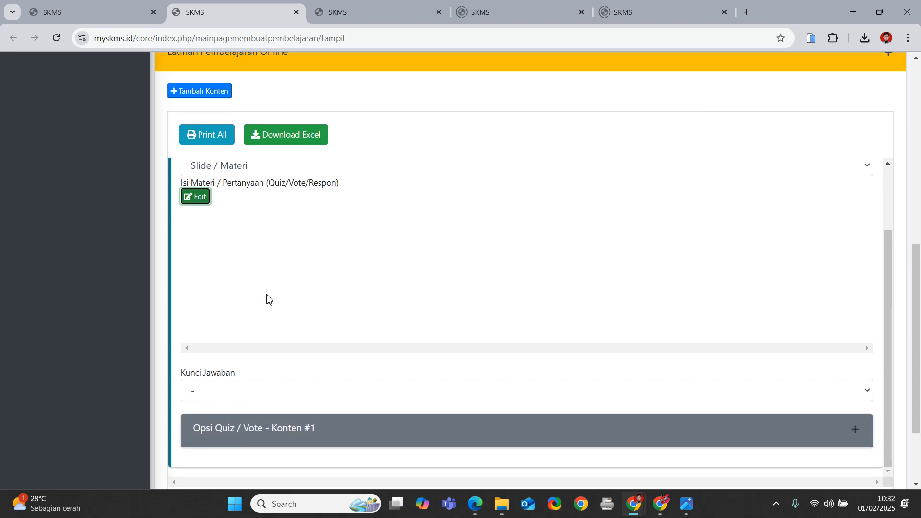
scroll(234, 355, down, 1)
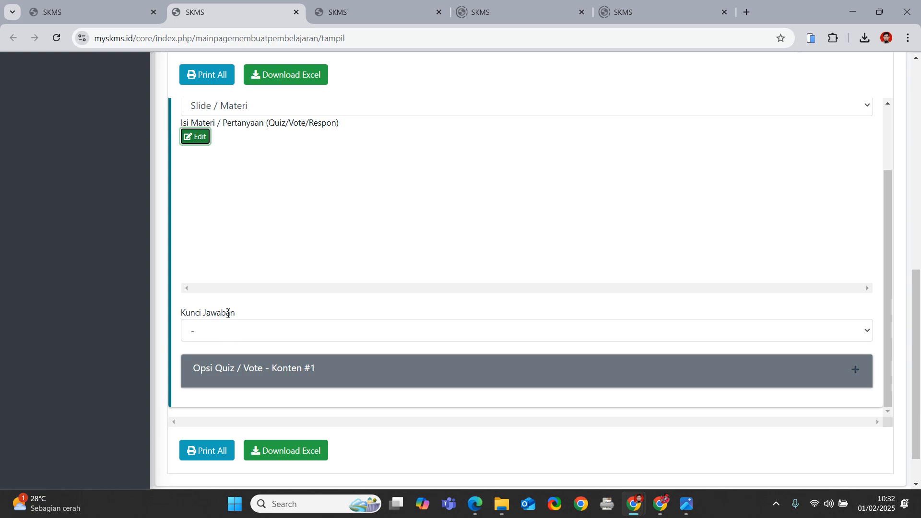
scroll(227, 312, up, 2)
scroll(247, 203, down, 2)
scroll(225, 369, down, 1)
scroll(238, 336, up, 2)
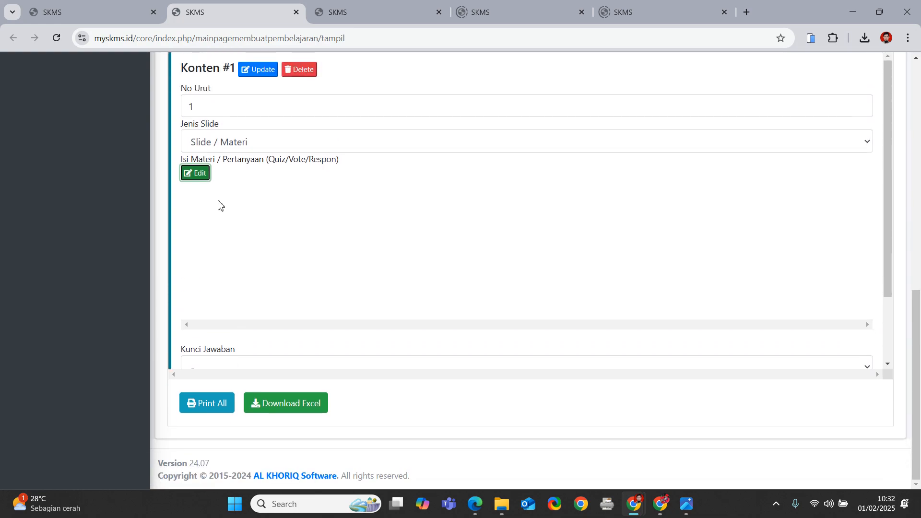
Step: Write the bold heading "JARINGAN KOMPUTER DAN INTERNET" in the material of Konten #1
click(199, 176)
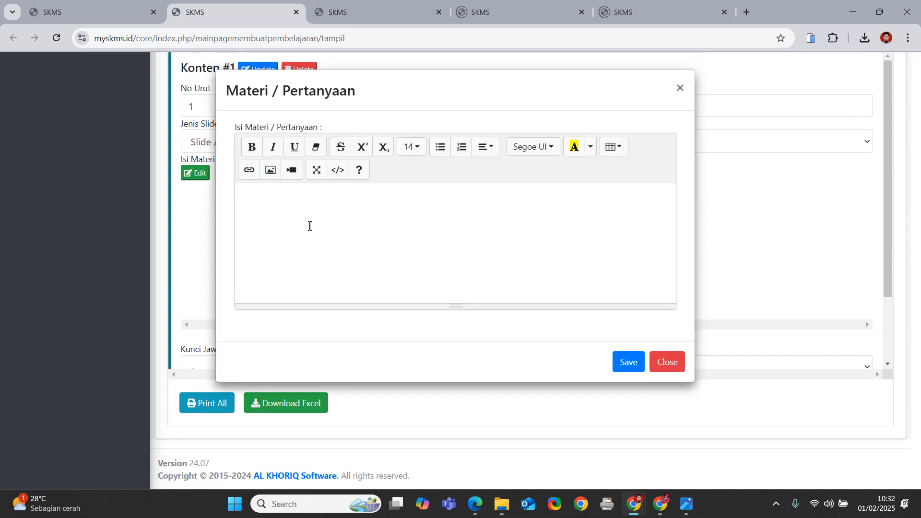
key(Caps_Lock)
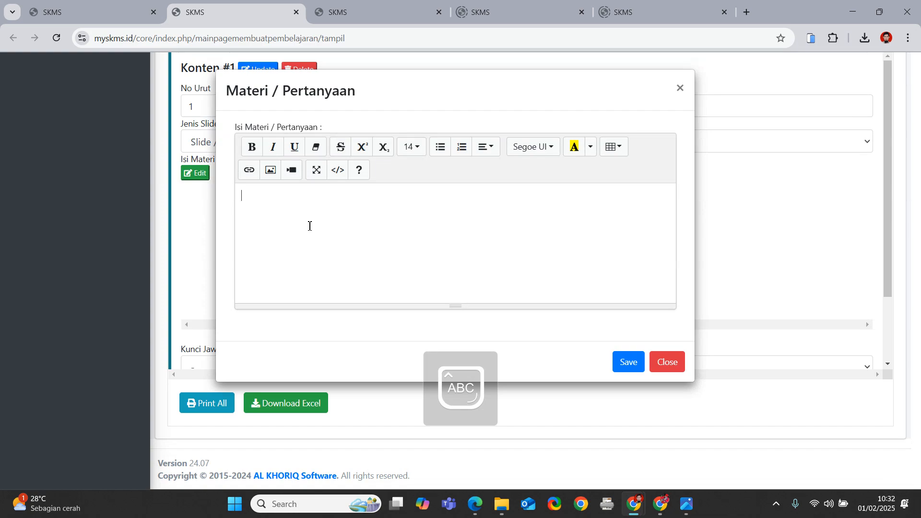
text(JA)
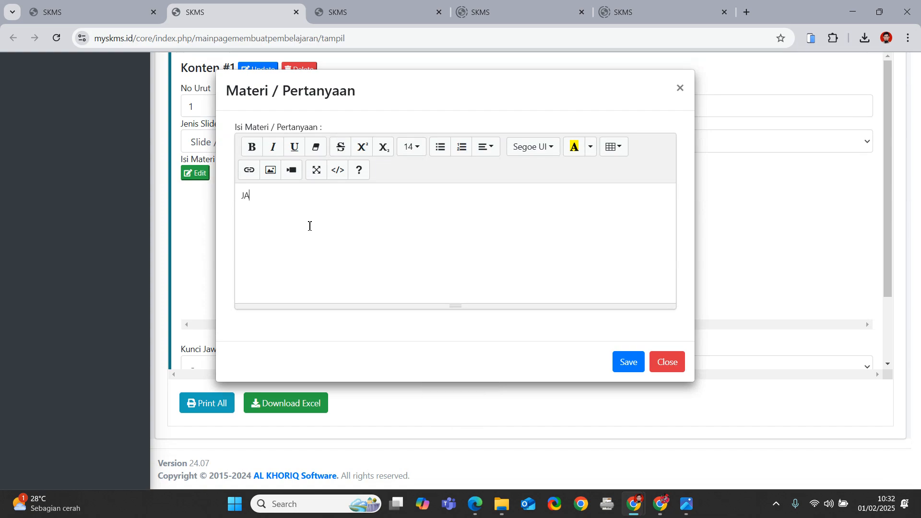
text(RINGAN KOMPUTER DAN INTE)
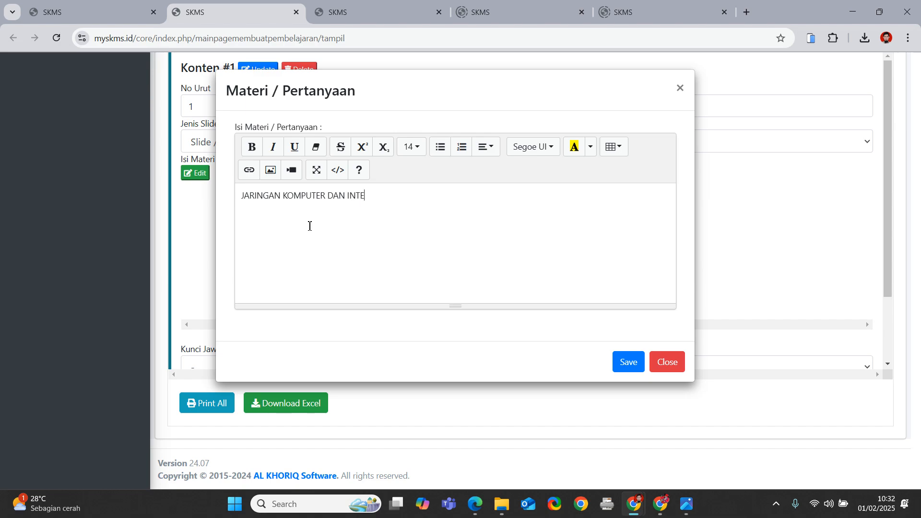
text(RNET)
triple_click(325, 193)
click(251, 147)
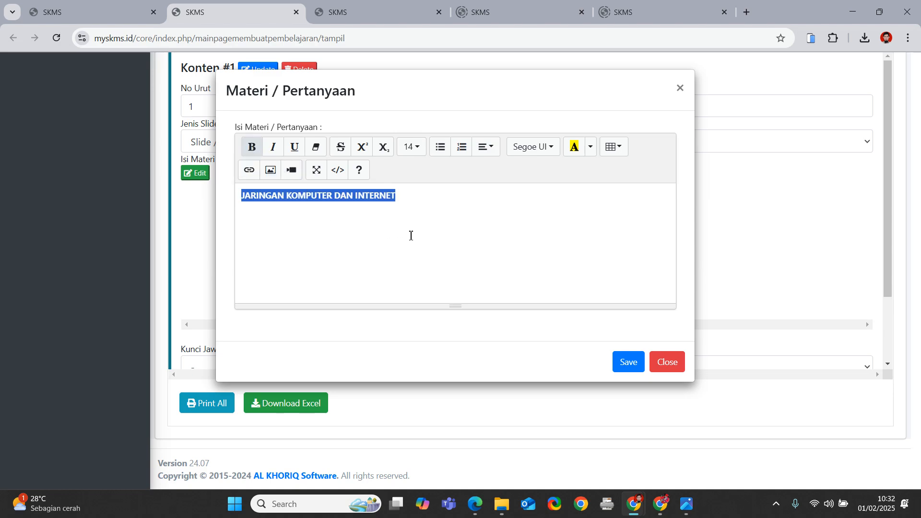
click(436, 204)
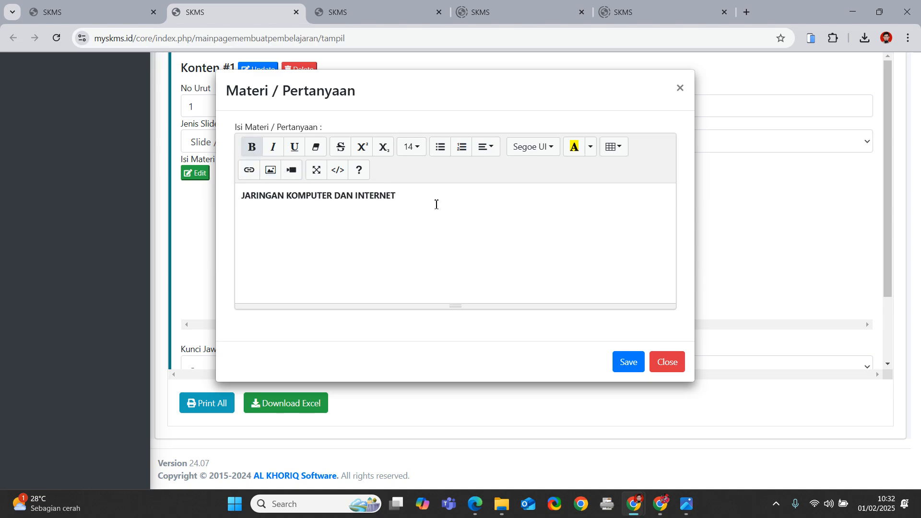
Step: Add the non-bold line "Materi bisa diisi disini..." below the heading and save the material of Konten #1
click(252, 147)
text(Mater)
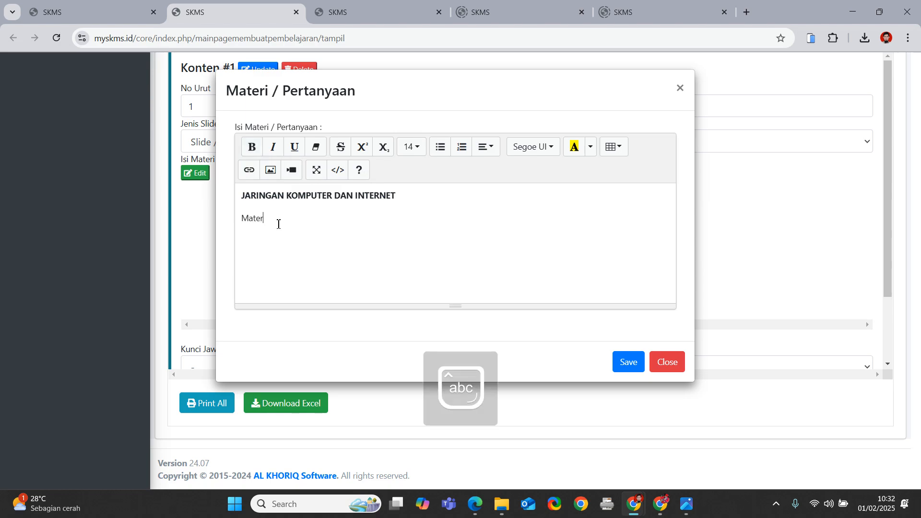
text(i bisa diisi disini...)
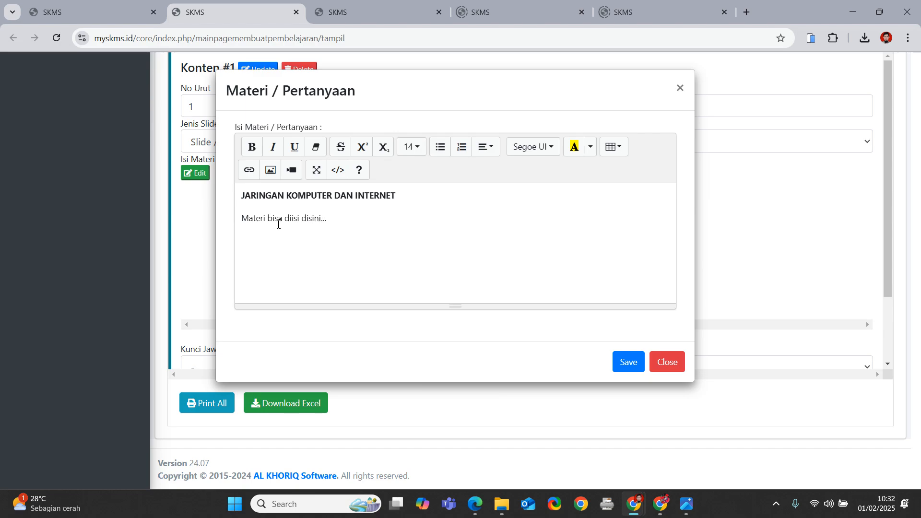
click(629, 362)
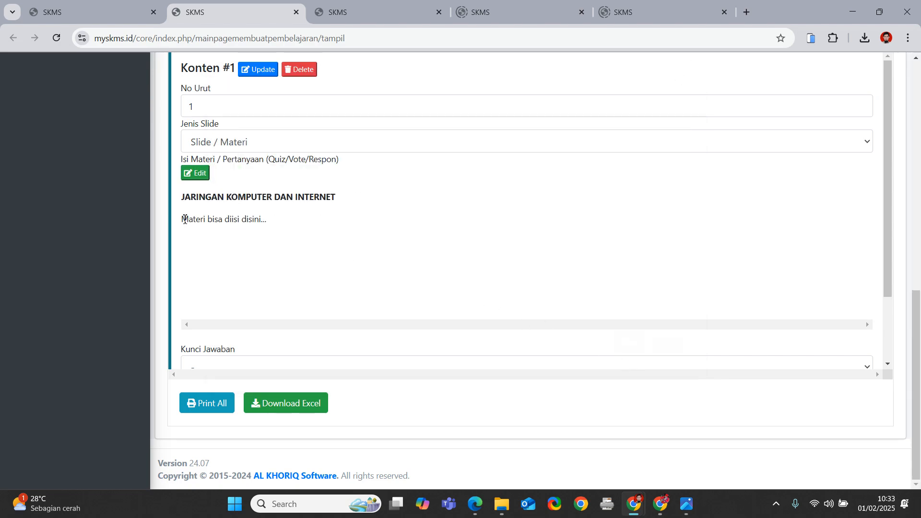
Step: Review the material text of Konten #1 and its sequence number, slide type and answer key fields
drag(185, 219, 267, 219)
click(296, 238)
scroll(294, 242, up, 2)
scroll(290, 253, down, 1)
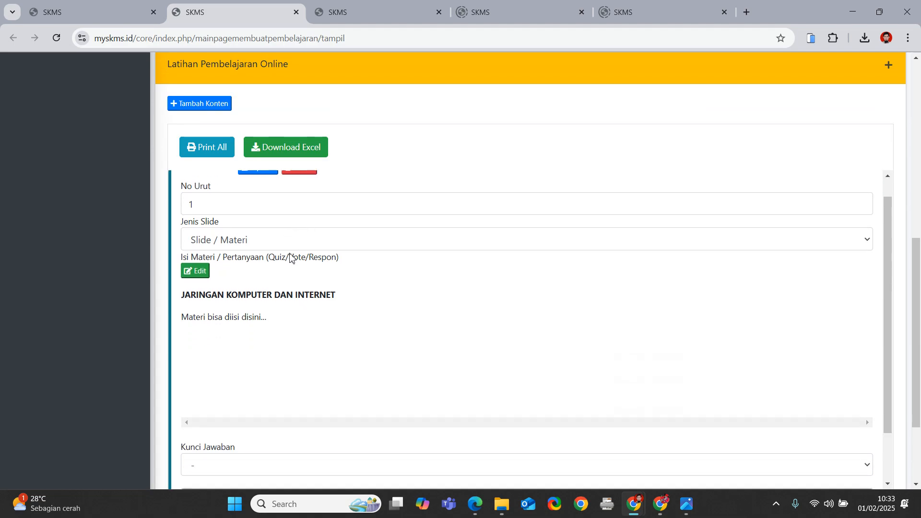
scroll(295, 289, up, 1)
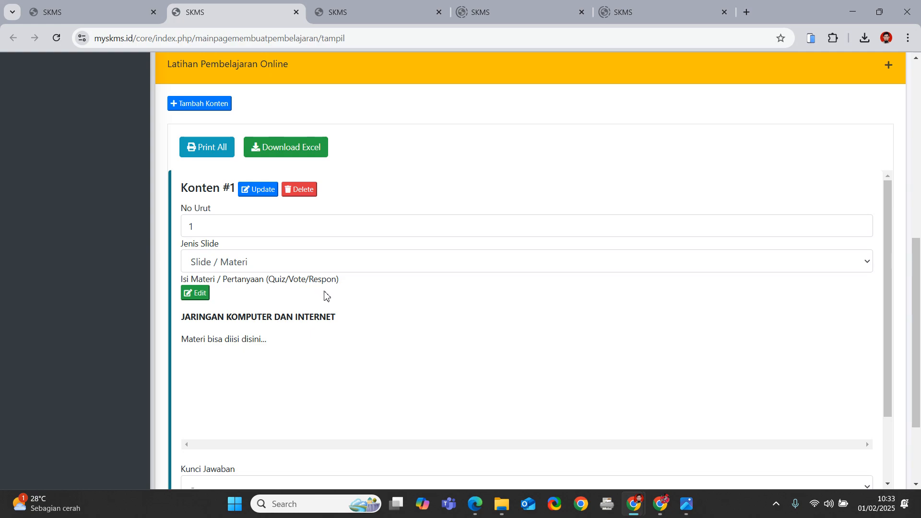
scroll(288, 312, down, 2)
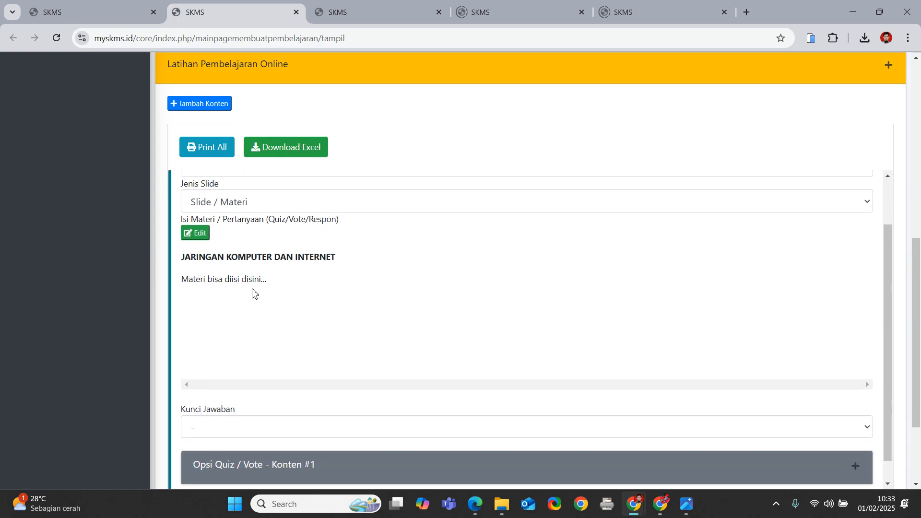
scroll(259, 297, down, 1)
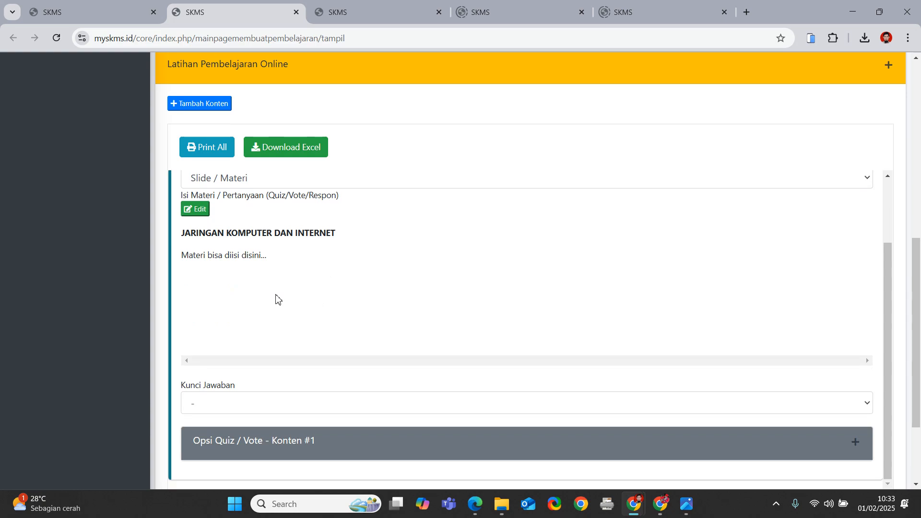
Step: Switch to the student's SKMS window, refresh its home page and open the student's Pembelajaran Online page
key(alt+Tab)
key(alt+Tab)
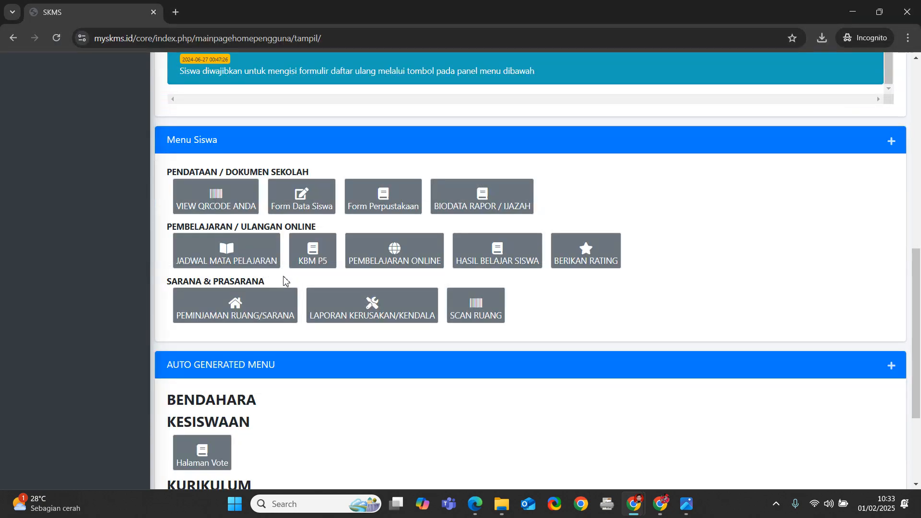
scroll(61, 239, up, 10)
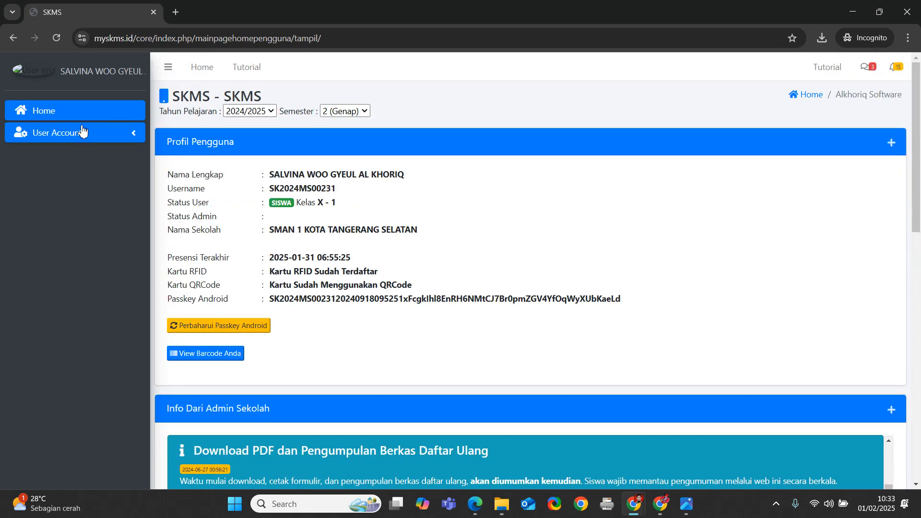
click(58, 38)
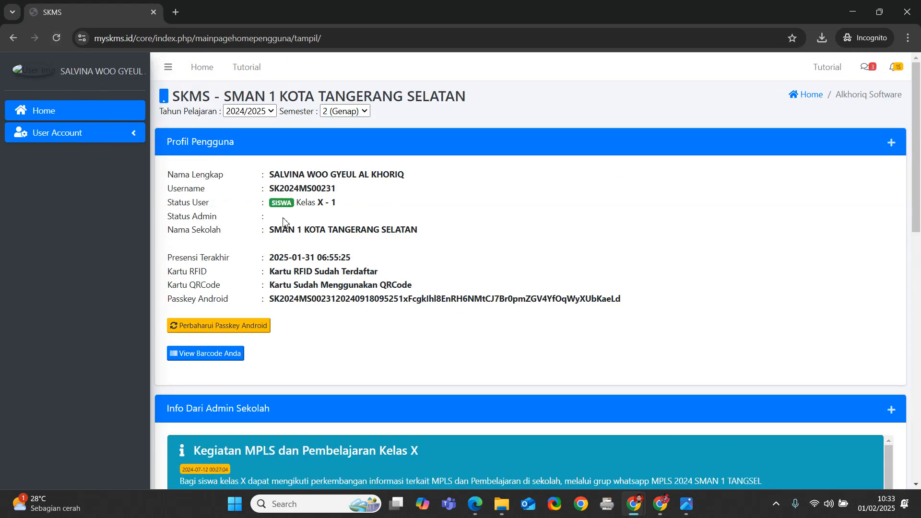
scroll(297, 245, down, 6)
scroll(297, 245, down, 1)
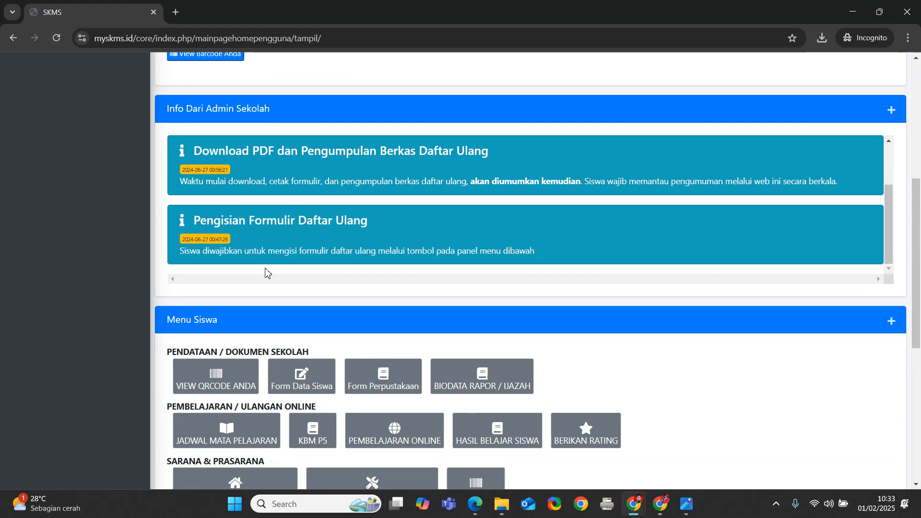
scroll(266, 271, up, 1)
scroll(120, 287, down, 1)
scroll(120, 287, down, 2)
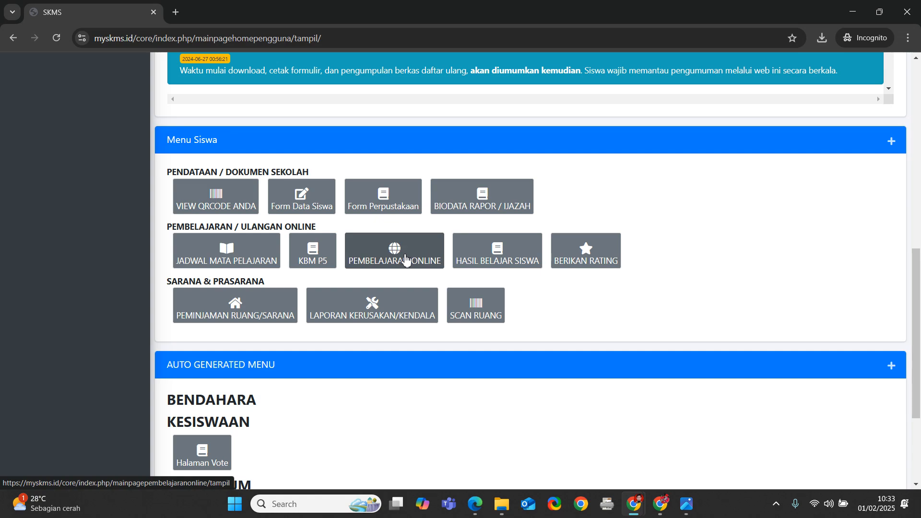
click(406, 259)
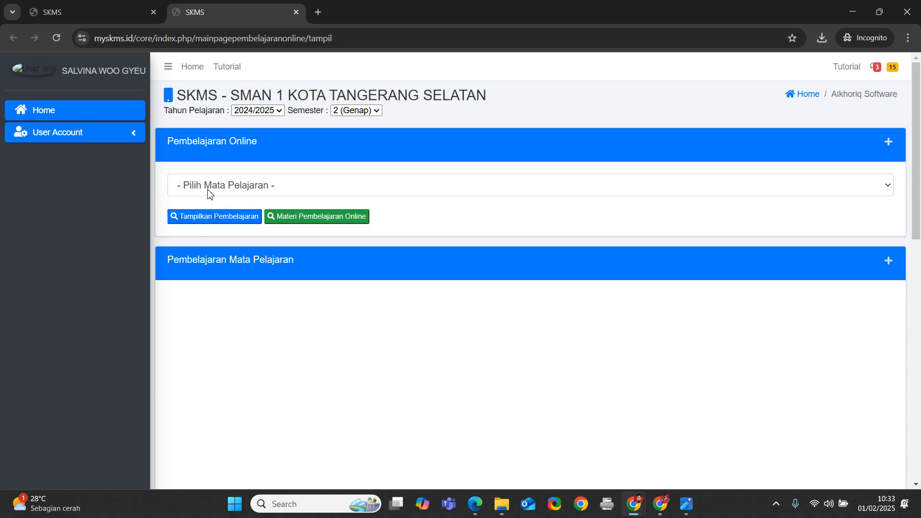
Step: List the student's online learning materials and check the subject and lesson title of the Informatika entry
click(324, 217)
scroll(349, 255, down, 2)
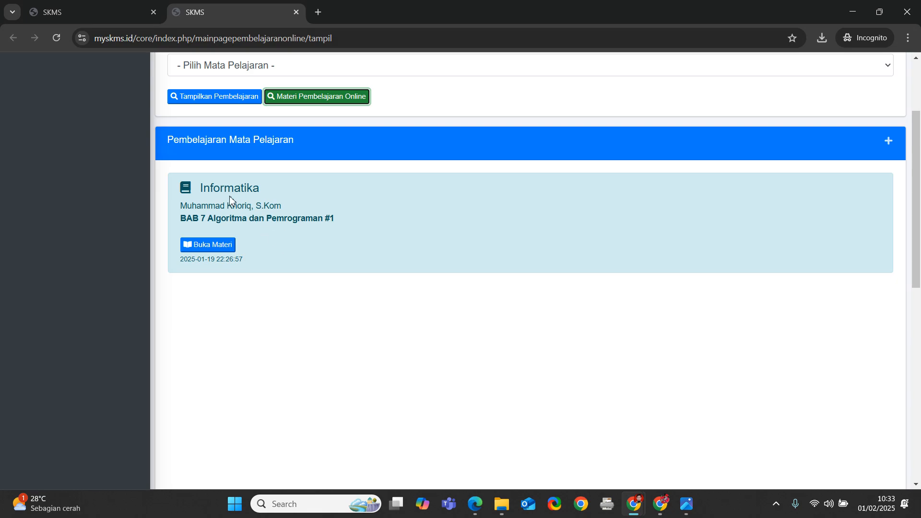
drag(203, 188, 259, 205)
click(199, 218)
Step: Switch back to the teacher's window, set the "Latihan Pembelajaran Online" lesson's status to Aktif and save its row
key(alt+Tab)
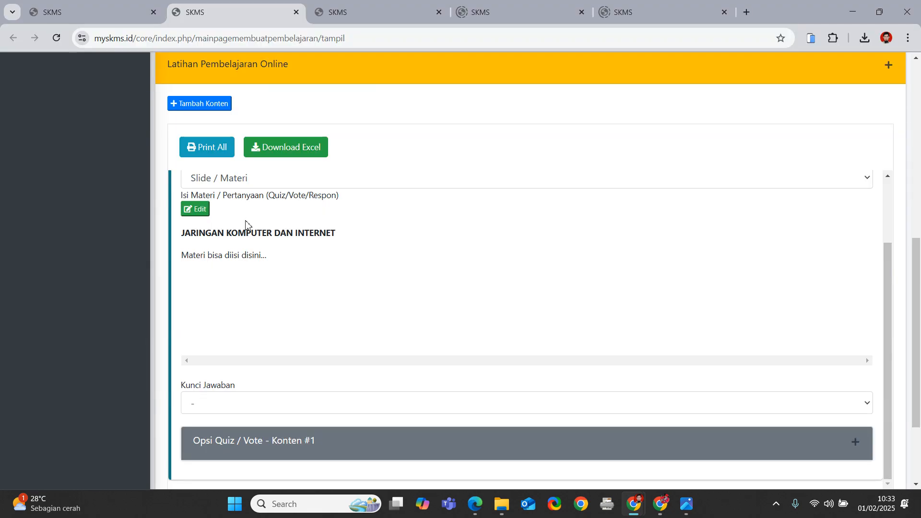
scroll(128, 246, up, 5)
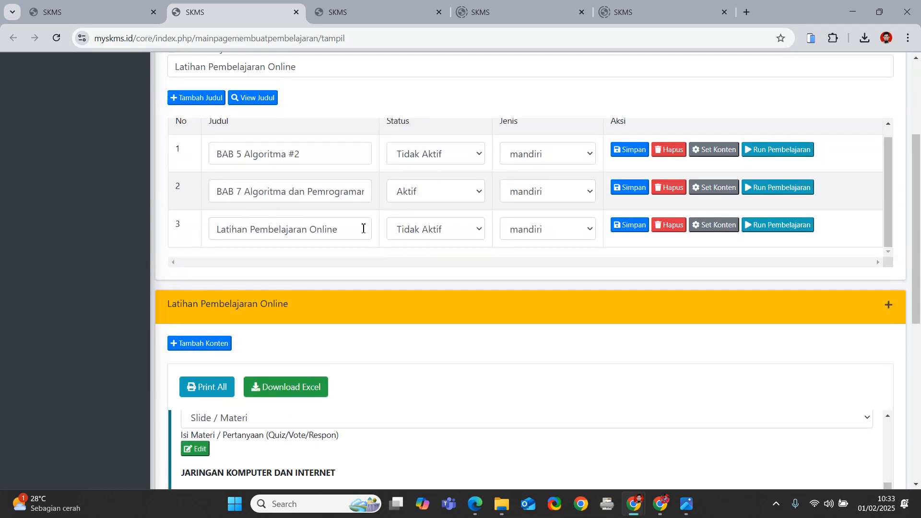
click(426, 231)
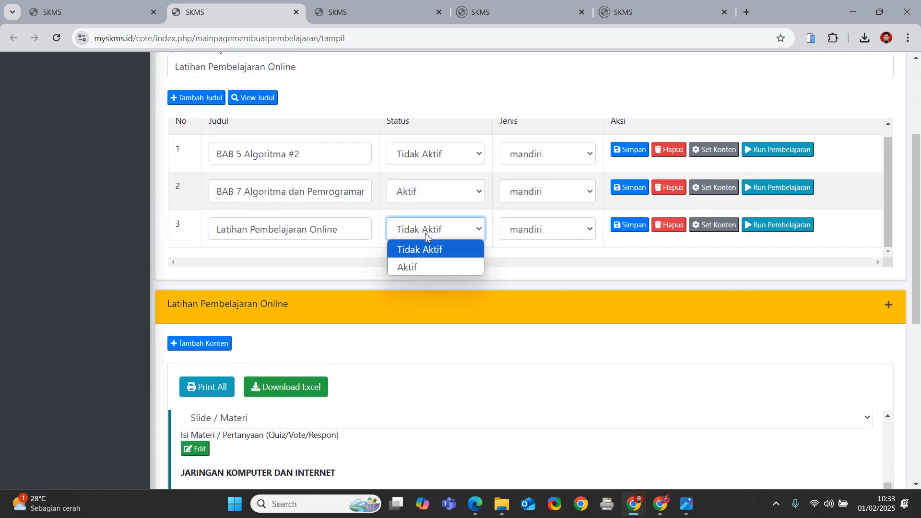
click(428, 271)
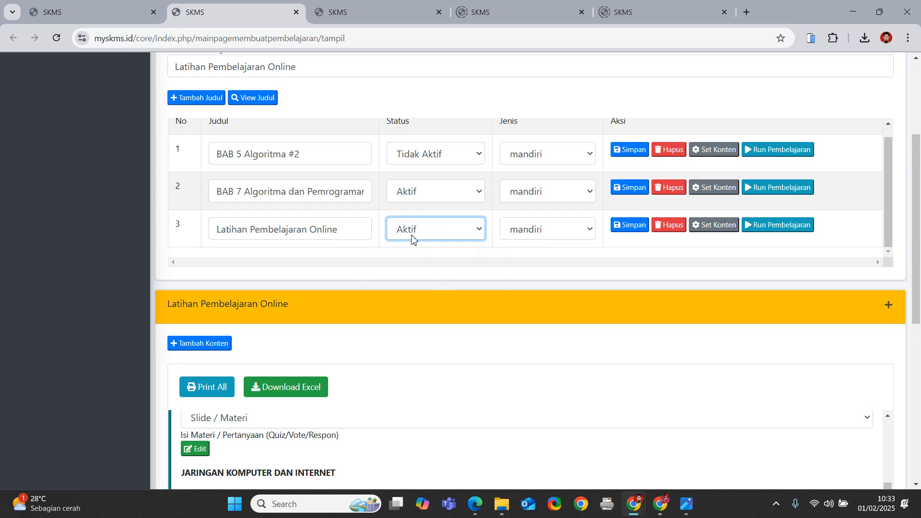
click(628, 231)
Step: Return to the student's window and reload the list of online learning materials
key(alt+Tab)
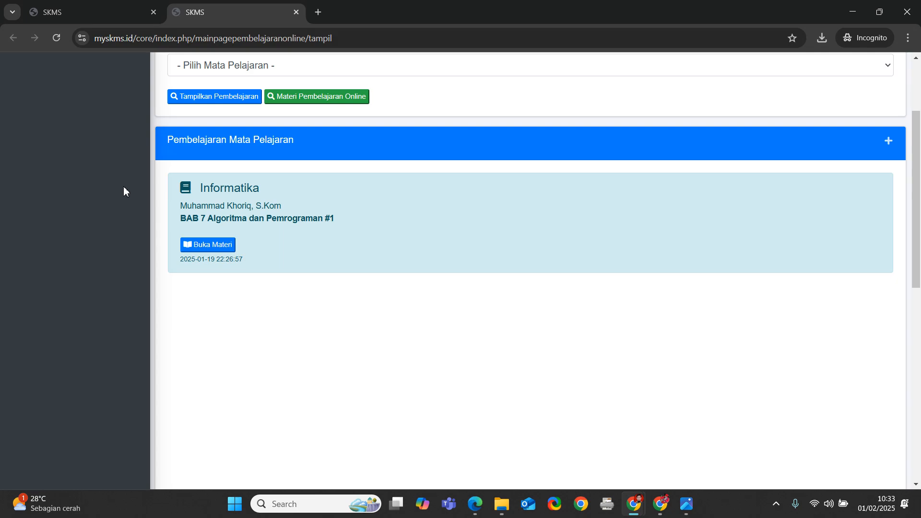
scroll(120, 192, up, 3)
scroll(99, 227, down, 1)
scroll(99, 227, down, 2)
click(324, 98)
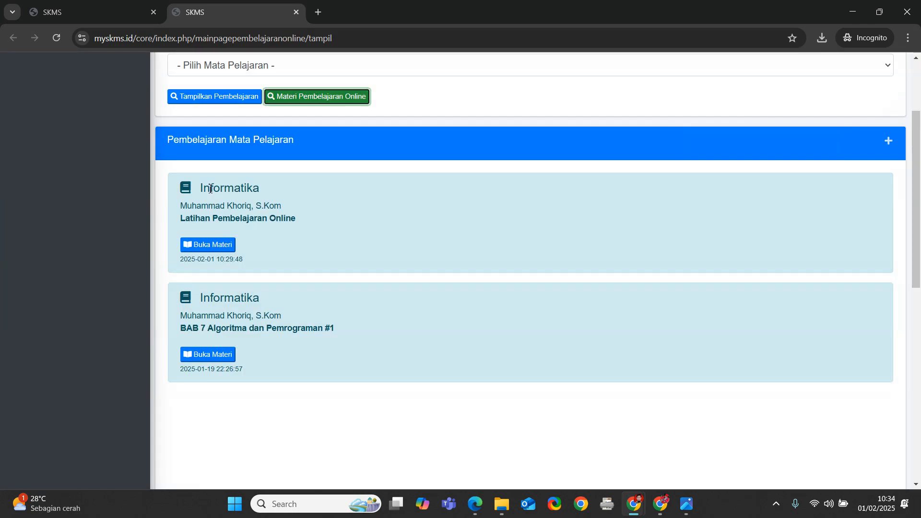
Step: Open the Informatika material "Latihan Pembelajaran Online" as the student and expand Slide #1
drag(203, 189, 261, 193)
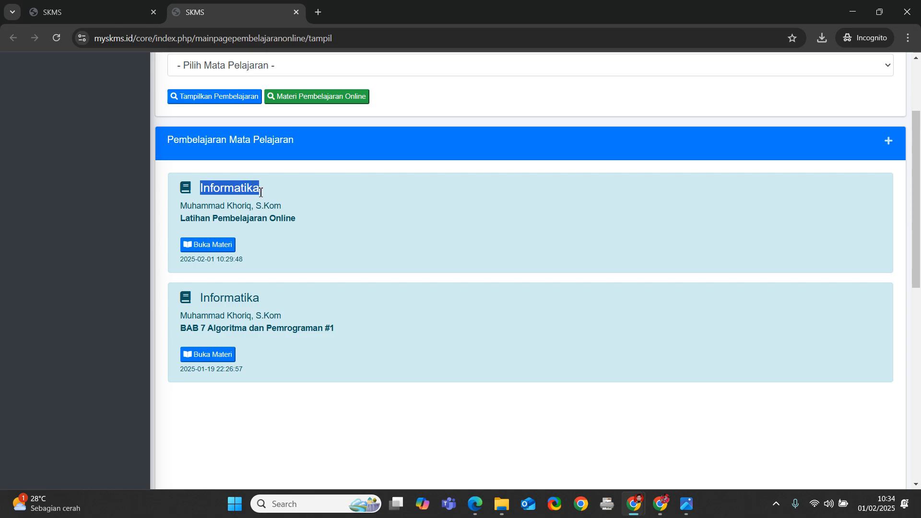
click(268, 249)
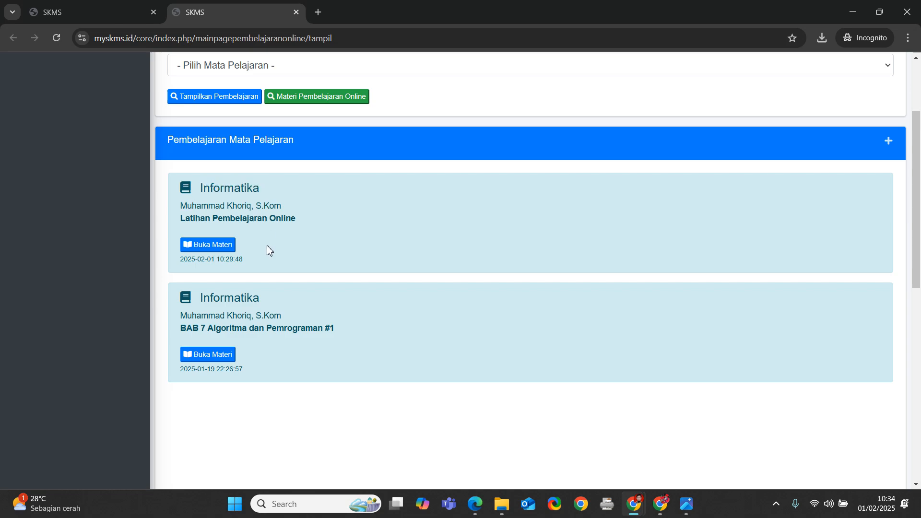
click(207, 246)
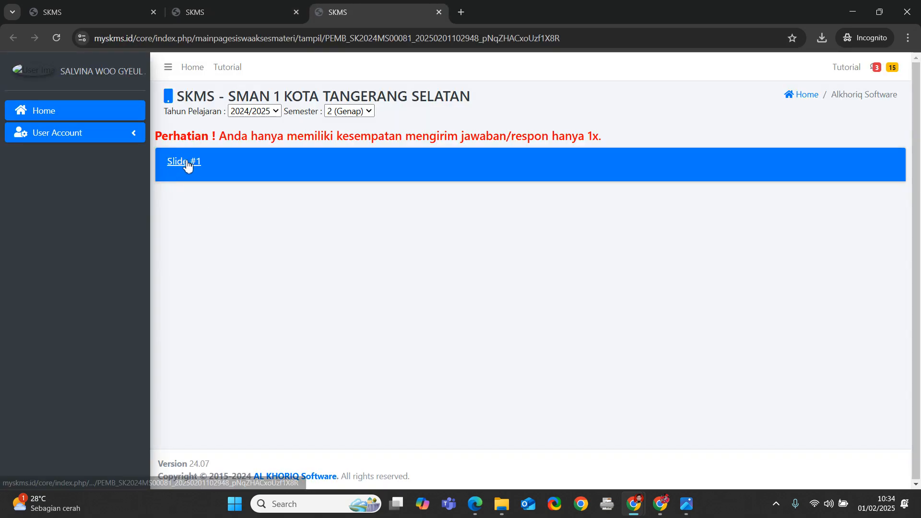
click(220, 168)
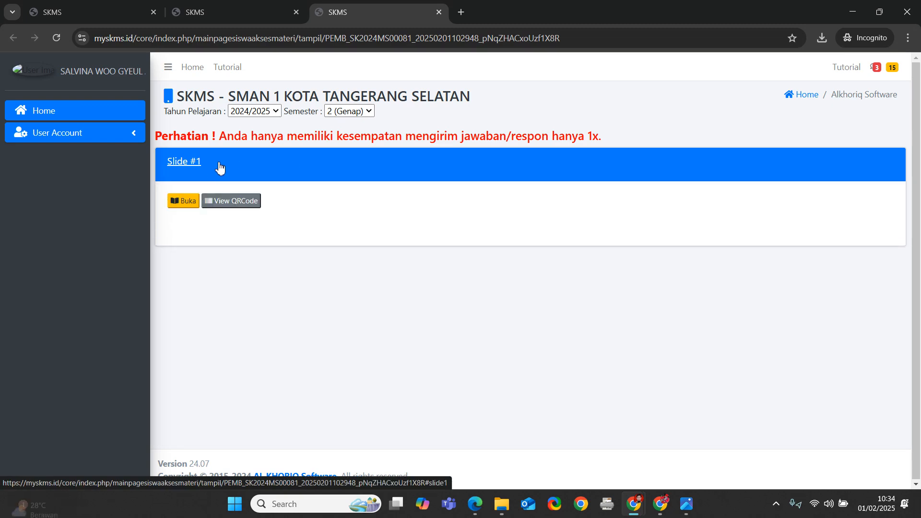
Step: Open Slide #1's content as the student and read its "JARINGAN KOMPUTER DAN INTERNET" heading and body text
click(182, 202)
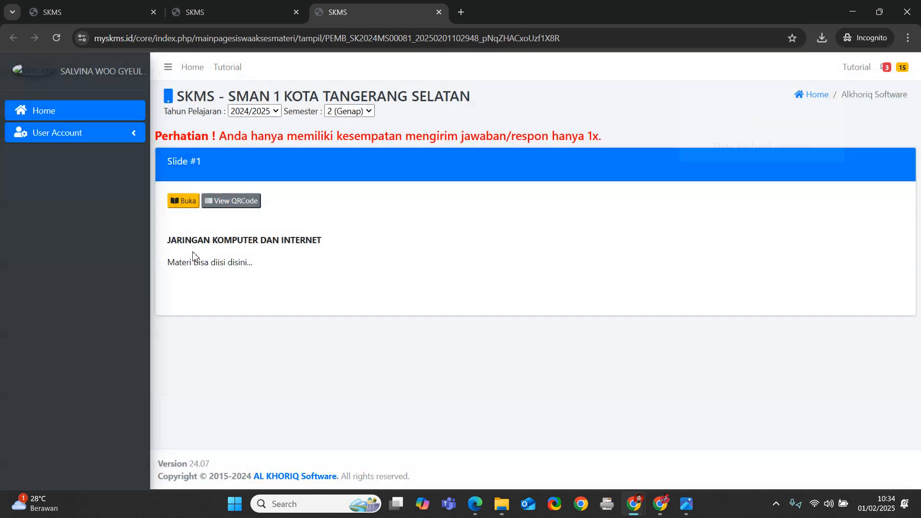
drag(172, 240, 333, 245)
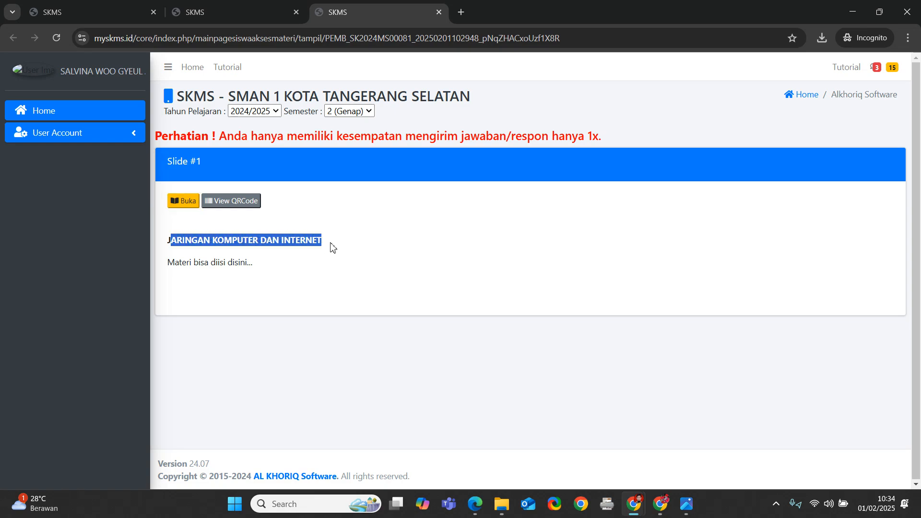
click(181, 264)
drag(167, 264, 258, 267)
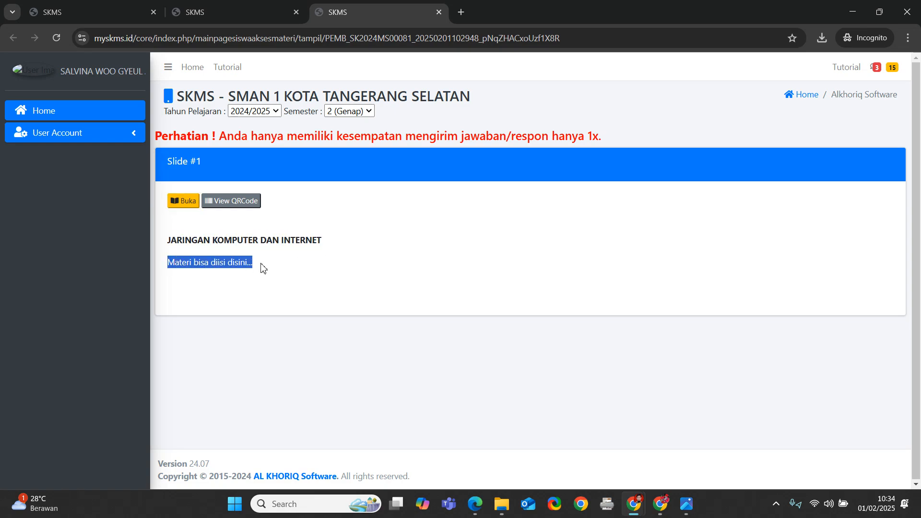
click(261, 265)
Step: Compare the student's Slide #1 with the text of Konten #1 in the teacher's window
key(alt+Tab)
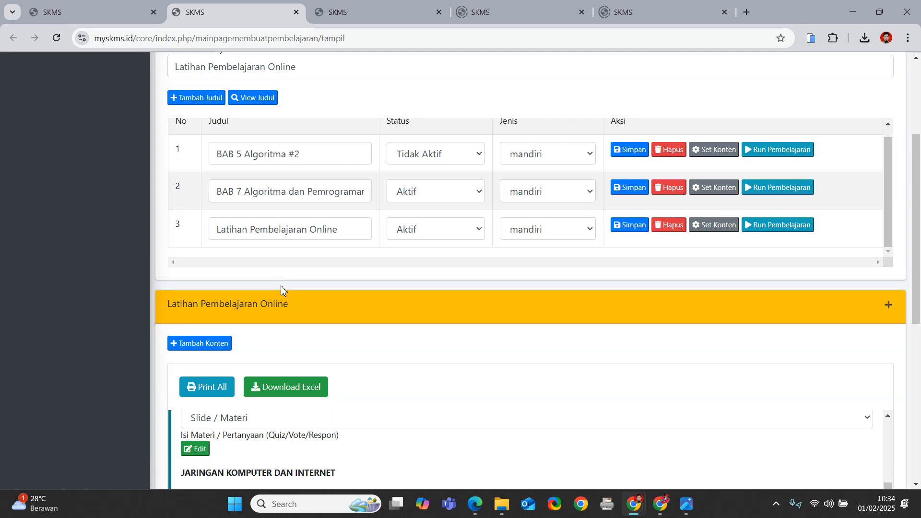
scroll(281, 286, down, 5)
scroll(244, 268, up, 2)
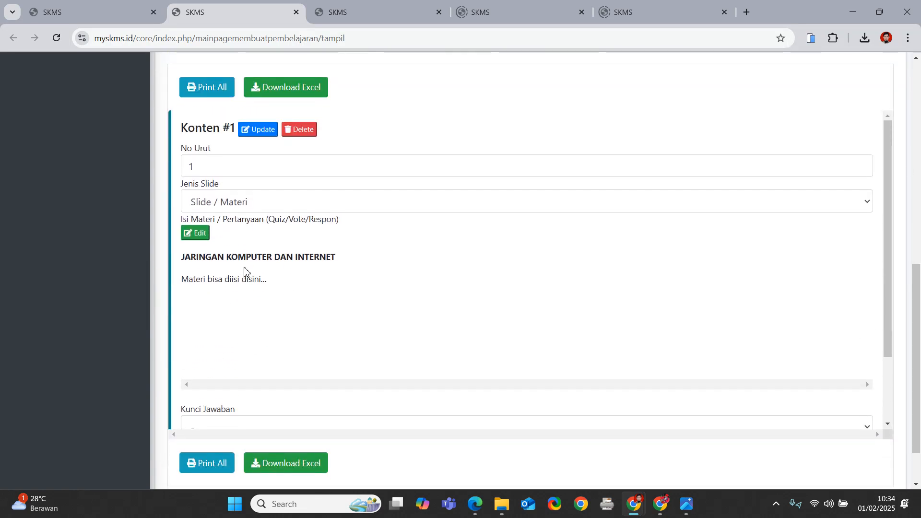
key(alt+Tab)
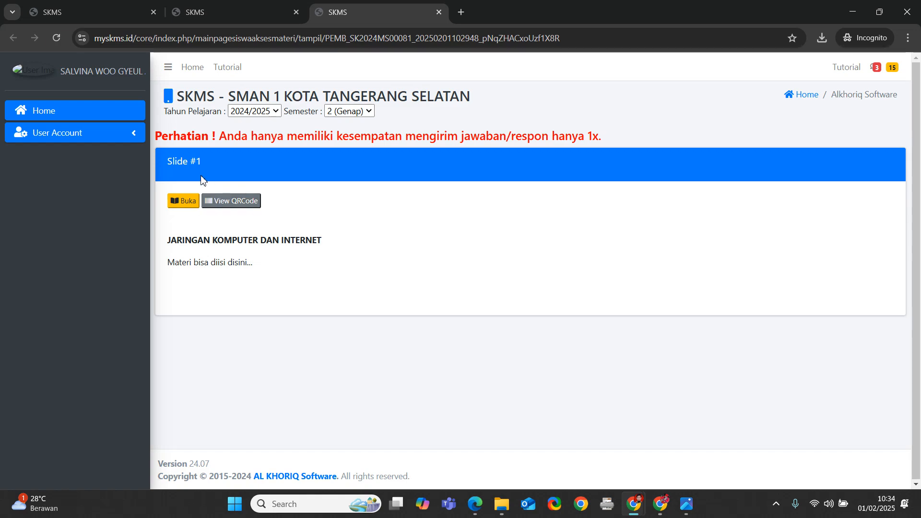
Step: Switch back to the teacher's window and add a second content item to the "Latihan Pembelajaran Online" lesson
key(alt+Tab)
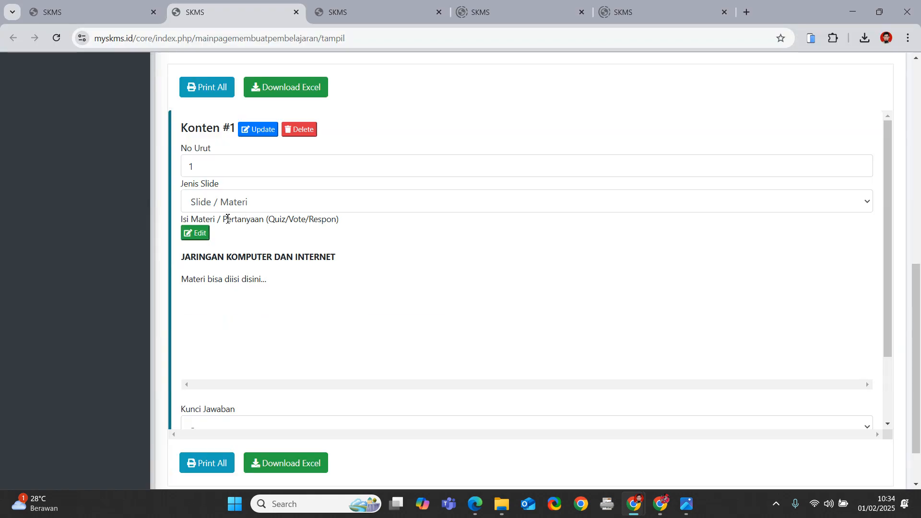
scroll(168, 136, up, 1)
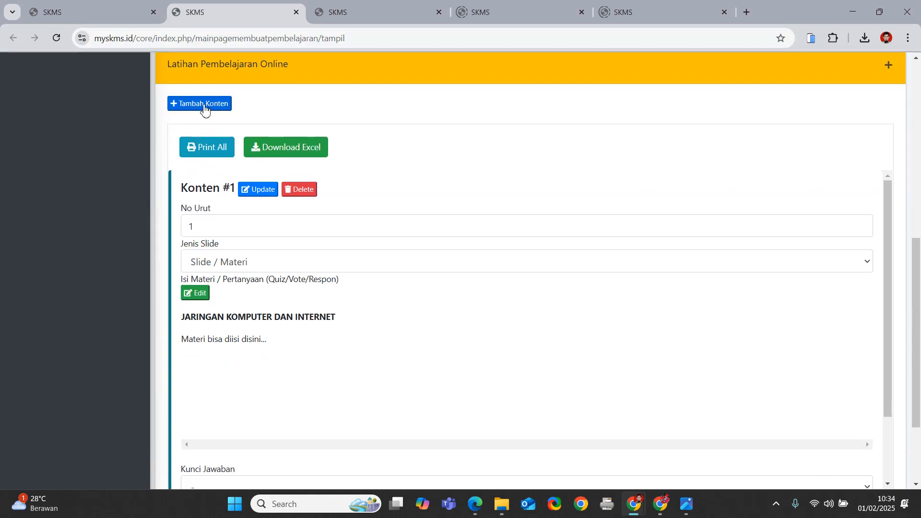
click(190, 107)
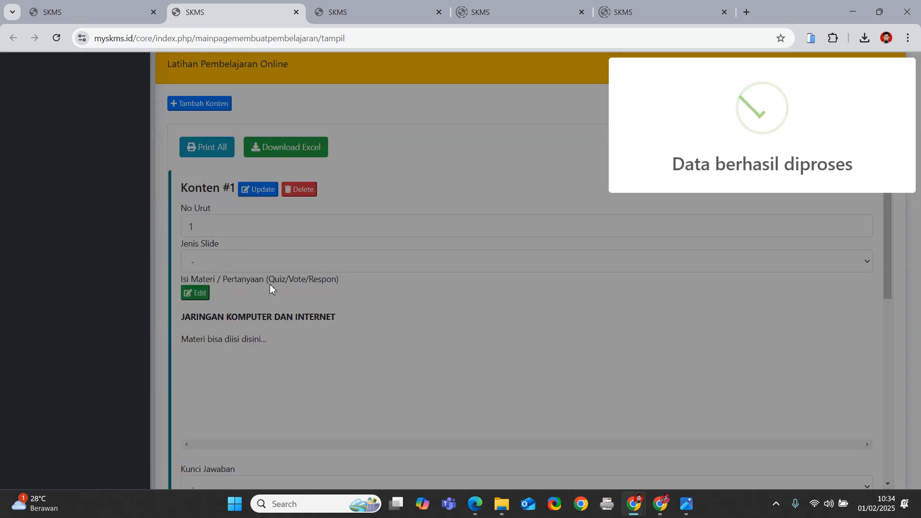
scroll(286, 306, down, 5)
scroll(287, 305, down, 3)
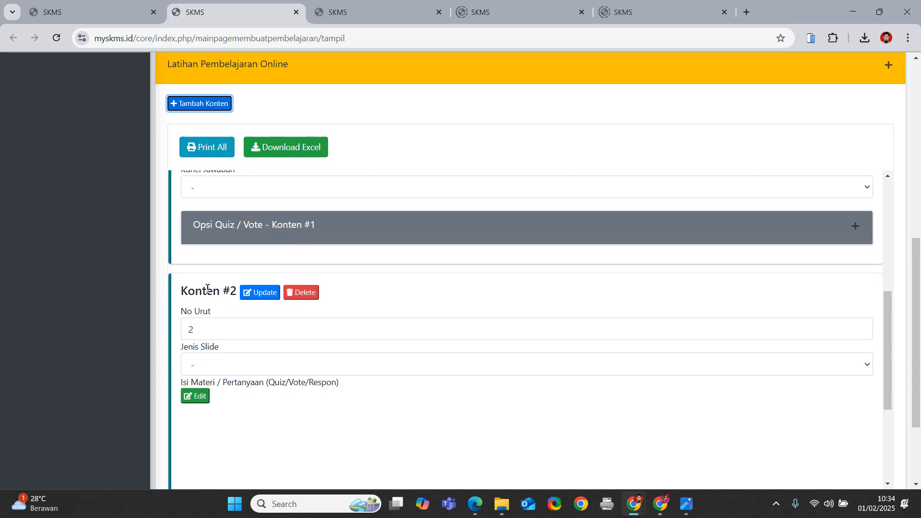
Step: Set Konten #2's slide type to Quiz and save the content item
click(234, 305)
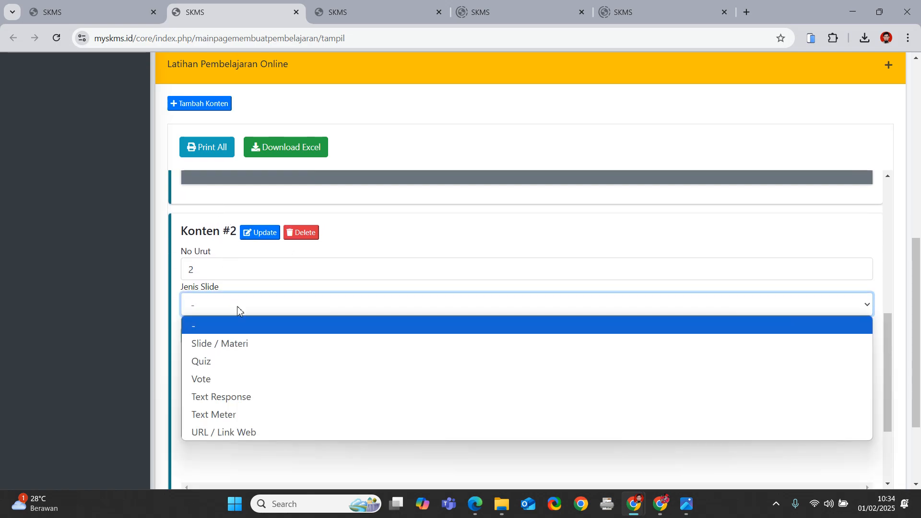
click(238, 362)
scroll(119, 341, down, 1)
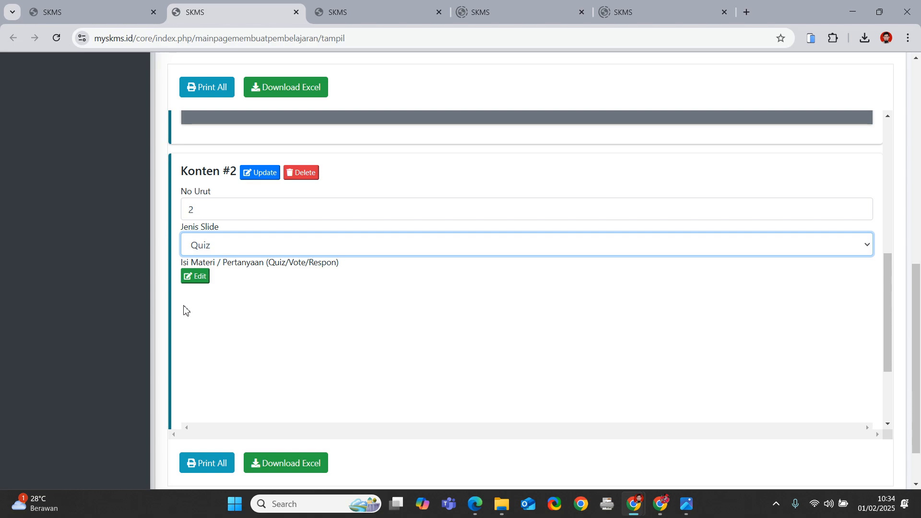
click(251, 178)
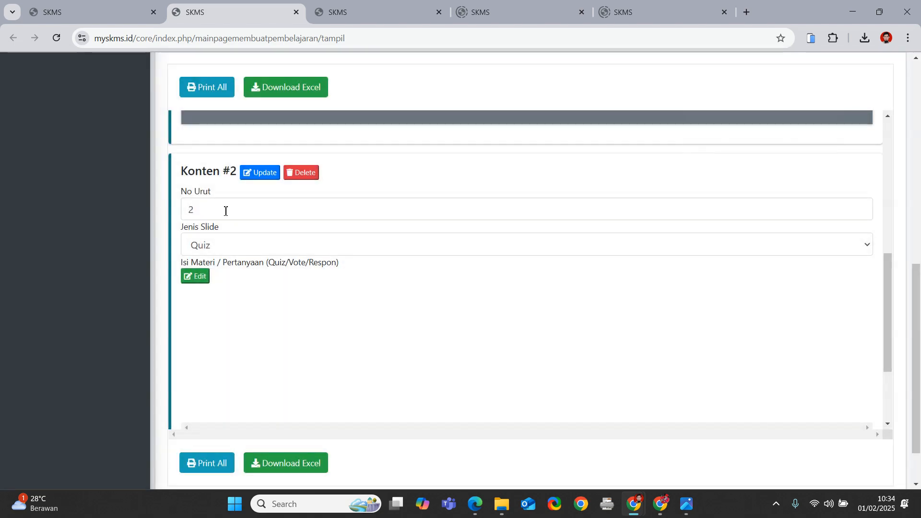
Step: Enter and save Konten #2's question "Model AI yang terbaru dengan budget pengembangan paling murah ?"
scroll(206, 192, down, 2)
click(200, 161)
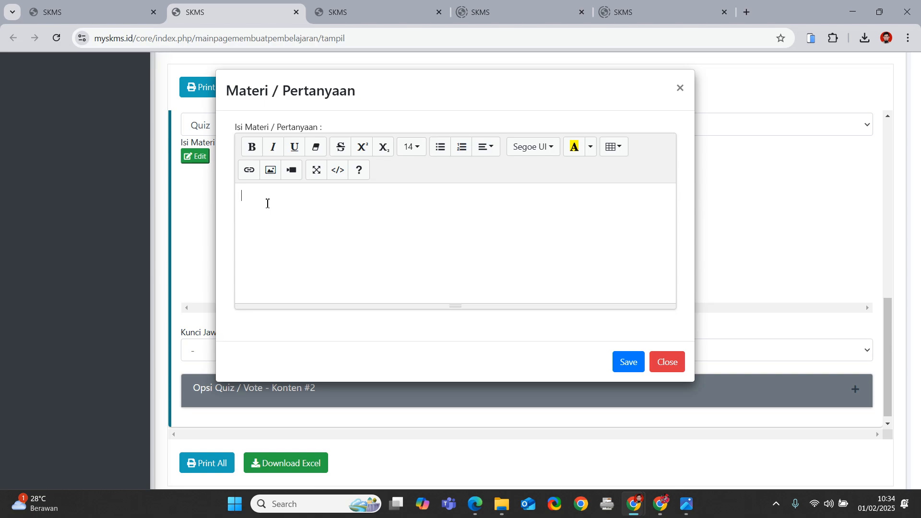
text(Model Al)
text( yang terbaru dengan budget penge)
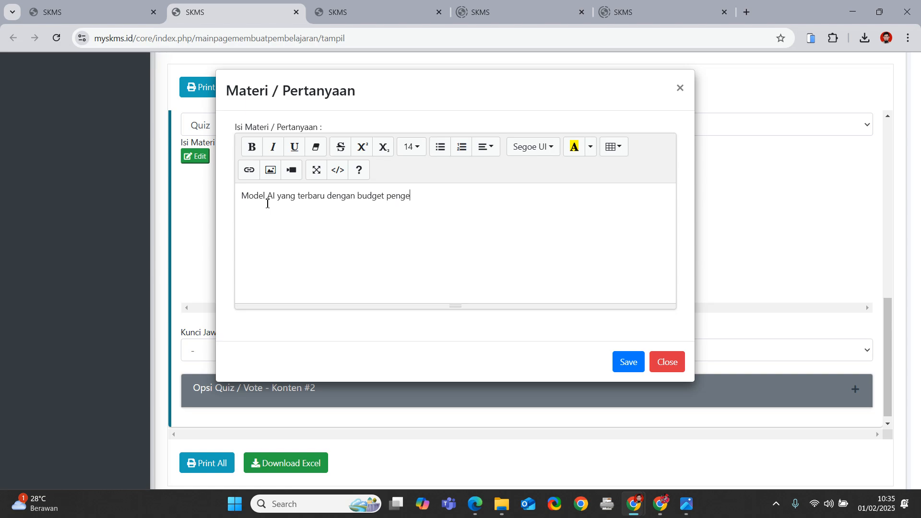
text(angan paling murah ?)
click(628, 362)
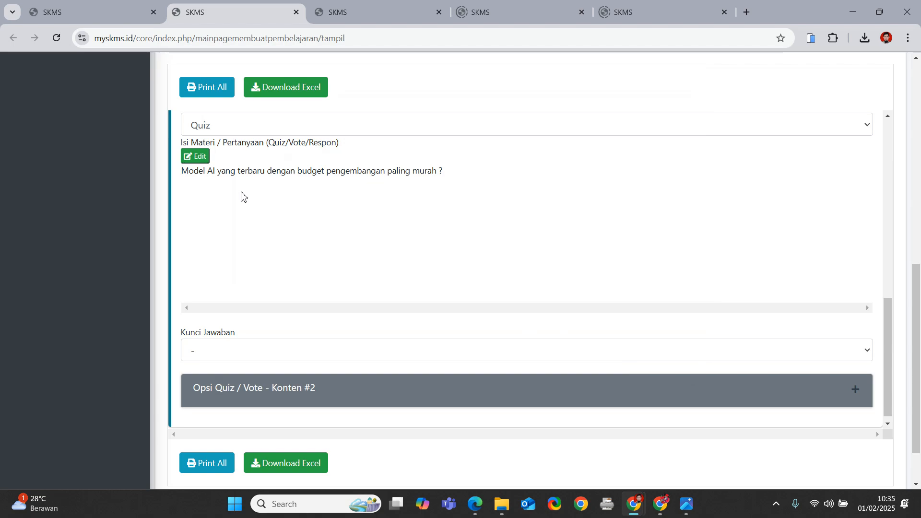
Step: Expand Konten #2's quiz options and save "ChatGPT" as Opsi A and "Gemini" as Opsi B
scroll(281, 242, down, 1)
scroll(285, 264, down, 1)
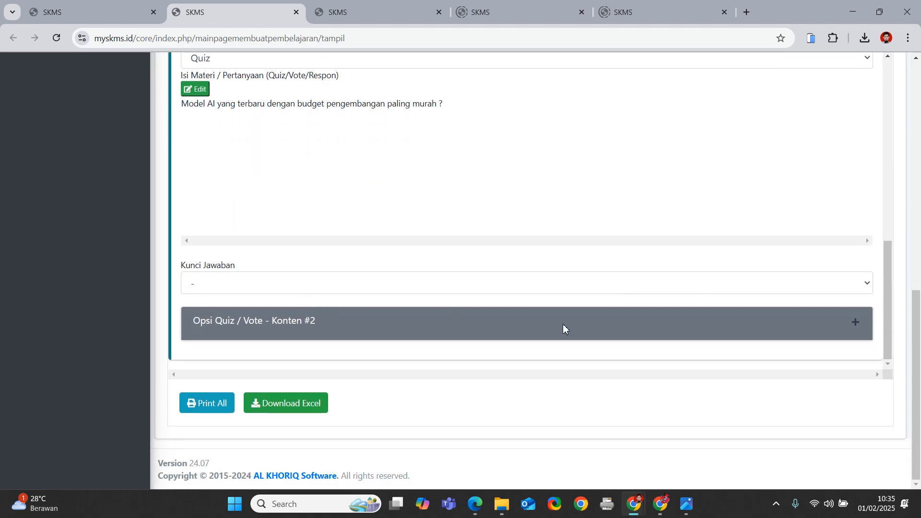
click(857, 324)
scroll(350, 272, down, 3)
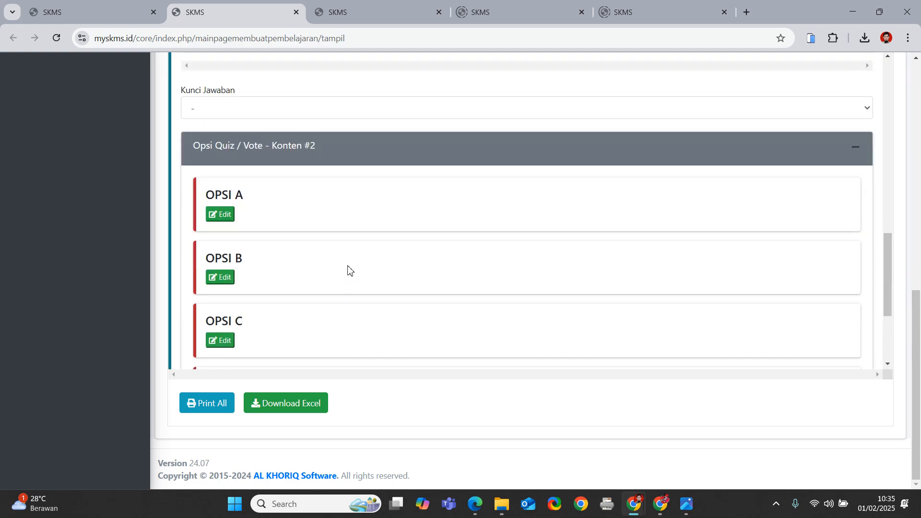
click(221, 209)
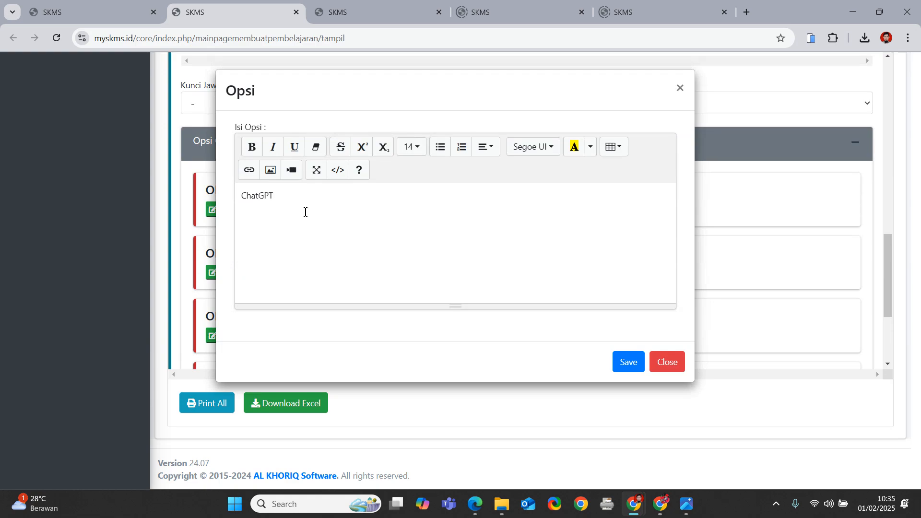
click(627, 362)
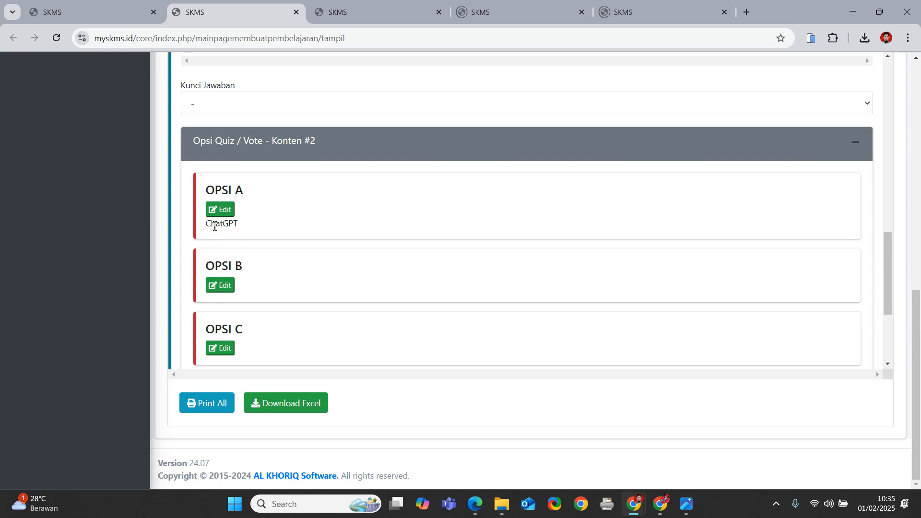
click(221, 285)
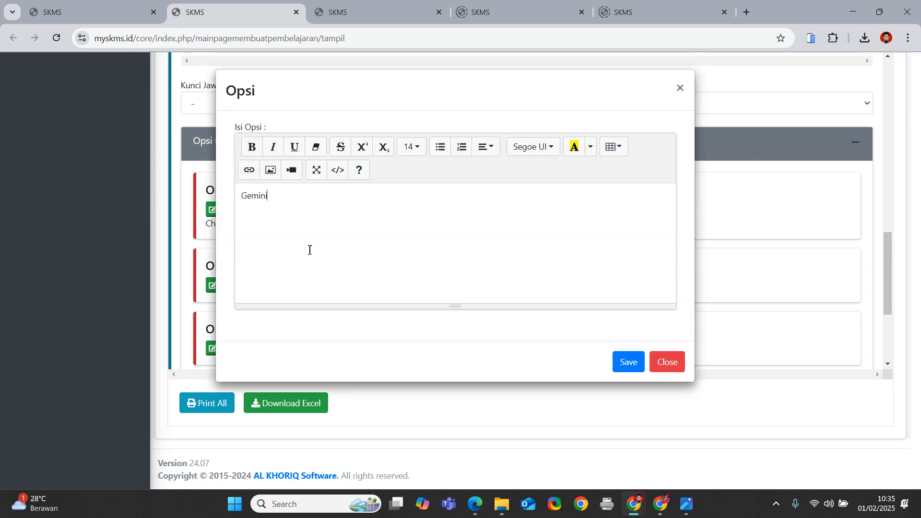
click(627, 363)
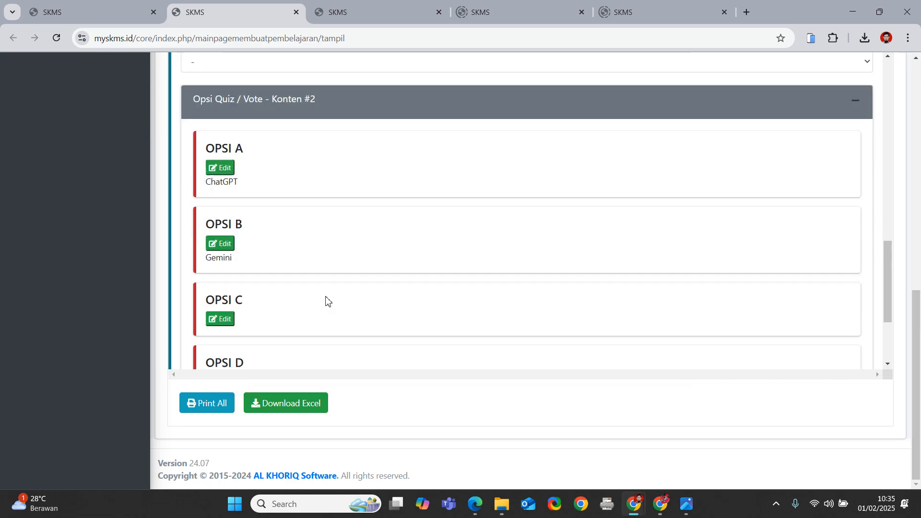
Step: Save "DeepSeek" as Konten #2's Opsi C and "OpenAI" as Opsi D, and save the Opsi E entry
scroll(288, 283, down, 2)
click(219, 242)
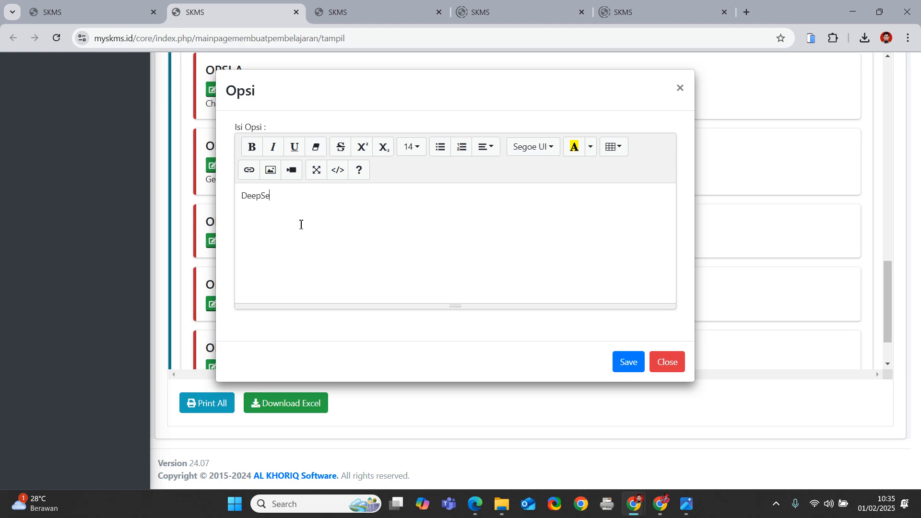
click(622, 362)
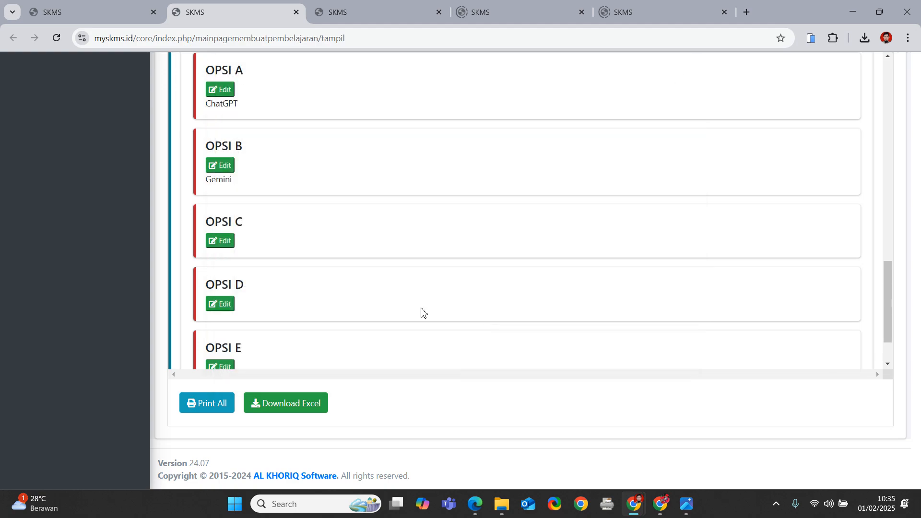
click(221, 317)
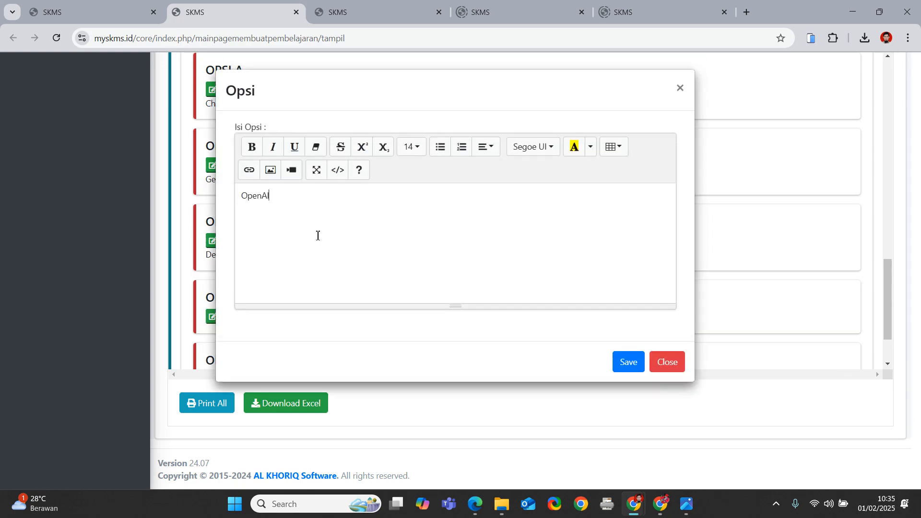
click(627, 362)
scroll(324, 280, down, 2)
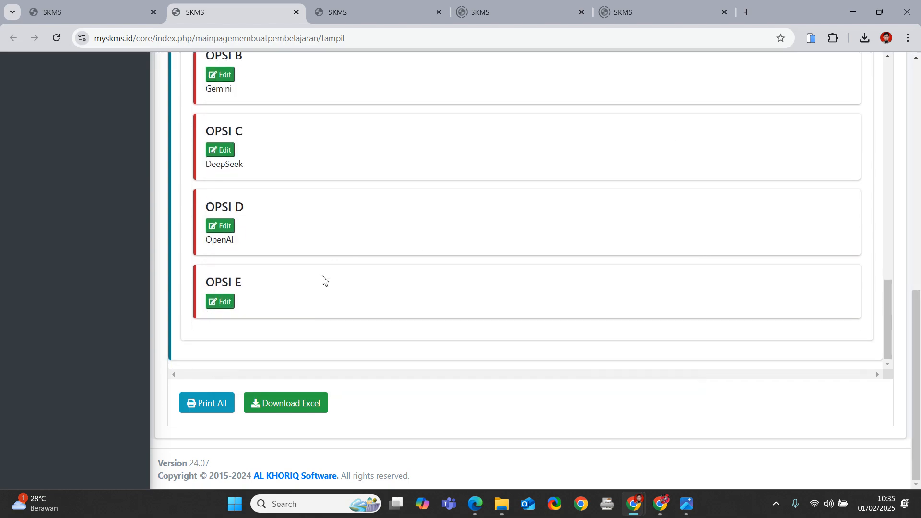
click(221, 302)
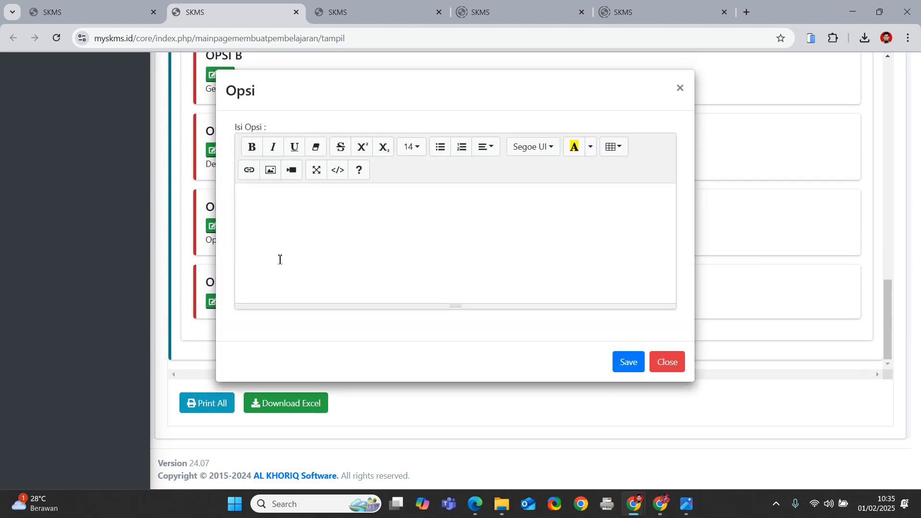
click(625, 363)
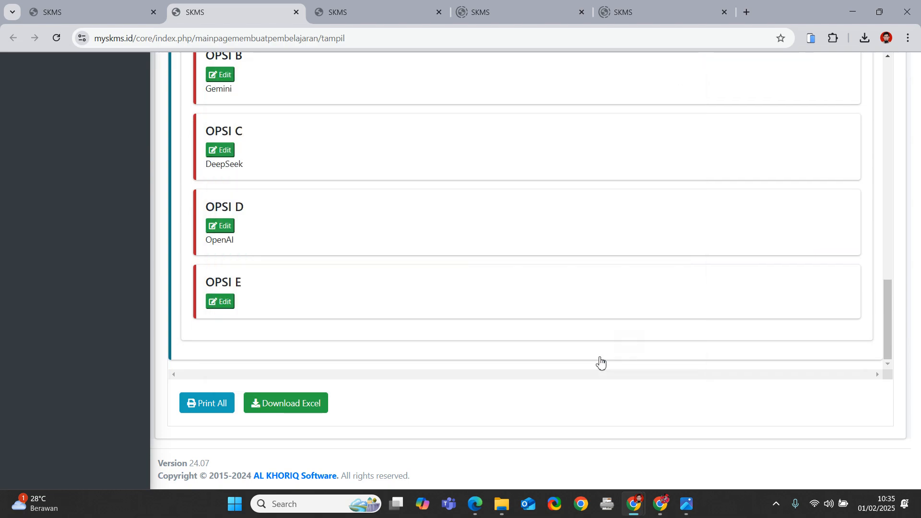
Step: Set Konten #2's answer key to C and update the content item
scroll(252, 294, up, 2)
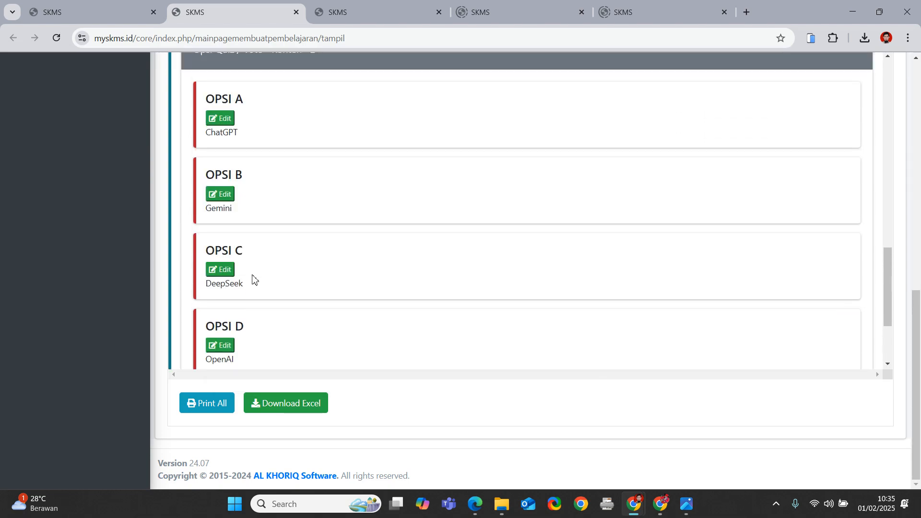
scroll(256, 264, up, 3)
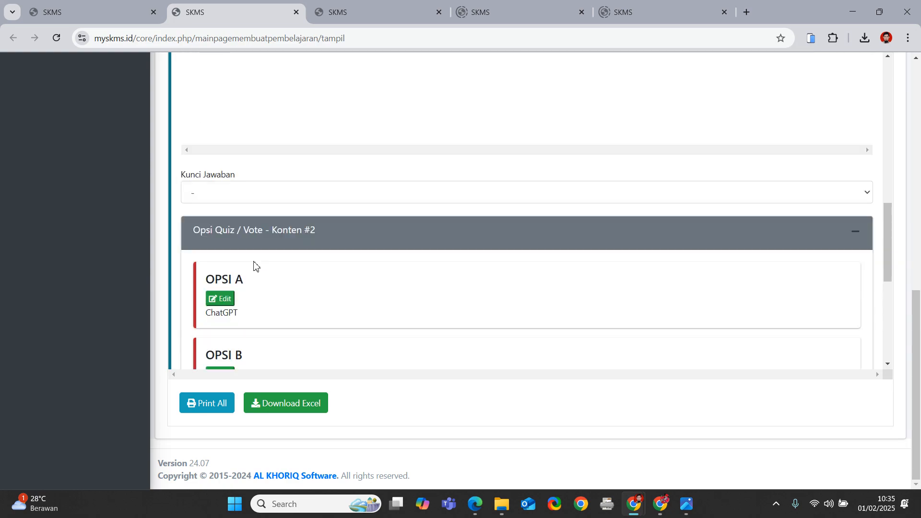
click(227, 197)
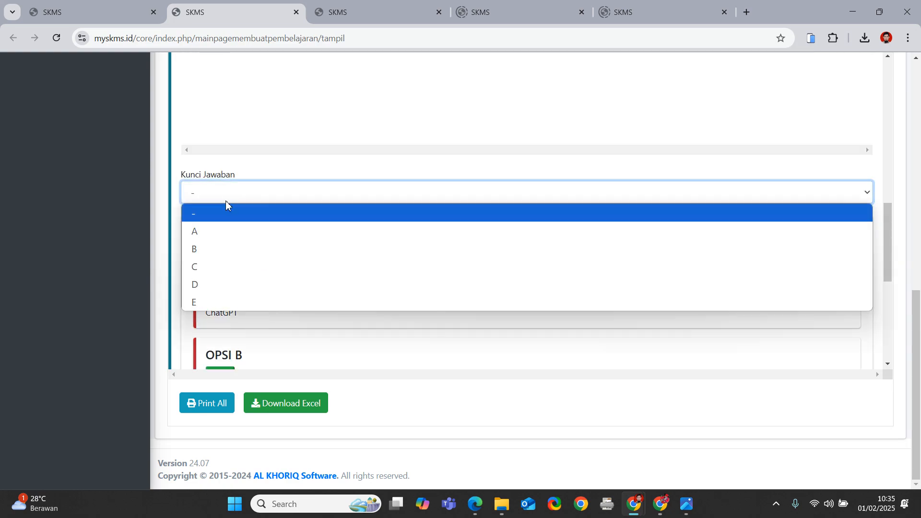
click(222, 267)
scroll(232, 233, up, 2)
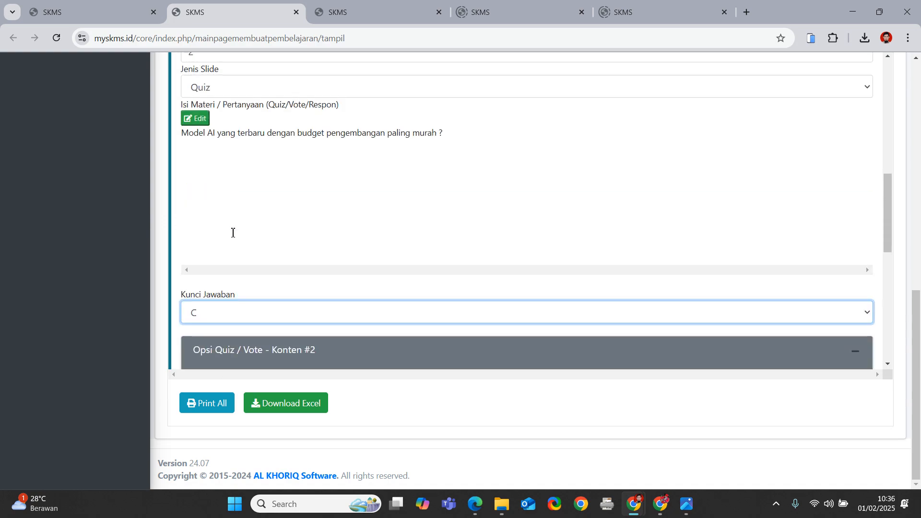
scroll(193, 248, down, 2)
scroll(216, 216, up, 5)
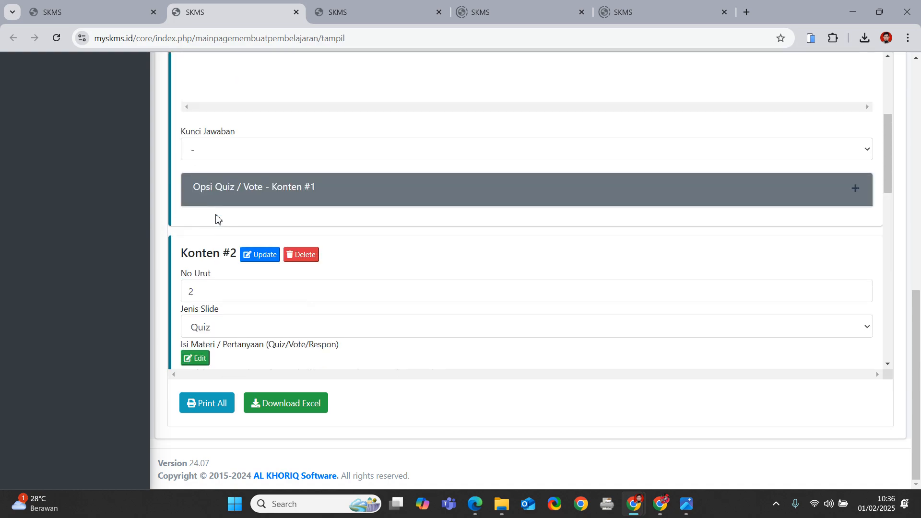
scroll(245, 209, down, 1)
click(257, 197)
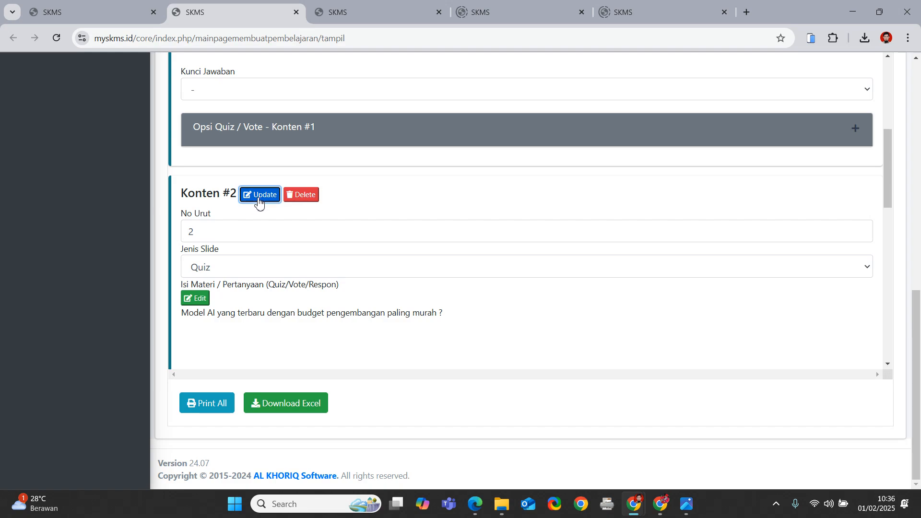
scroll(350, 266, down, 3)
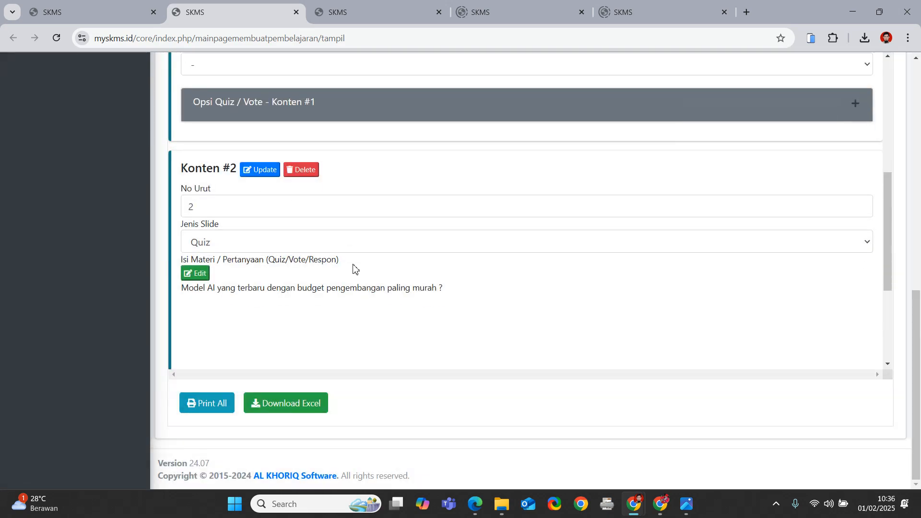
Step: Set Konten #1's slide type to Slide / Materi and update the content item
scroll(335, 262, up, 1)
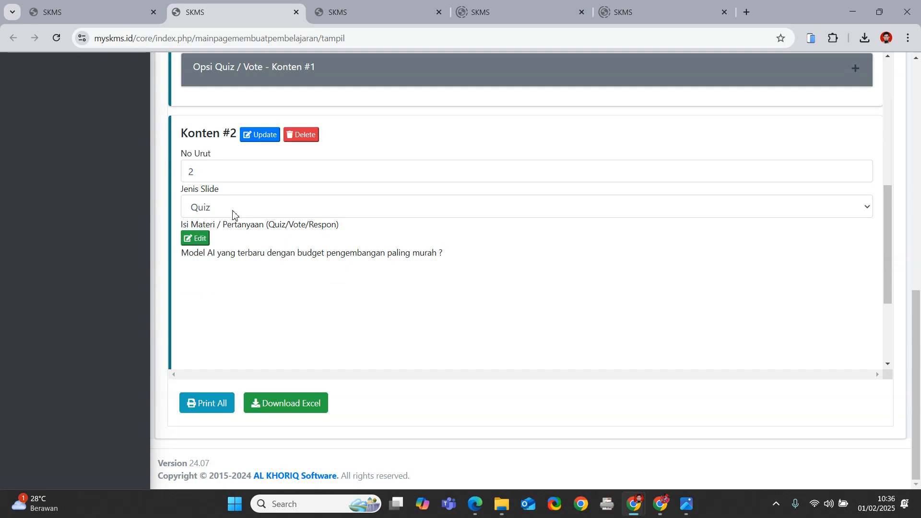
scroll(232, 211, down, 1)
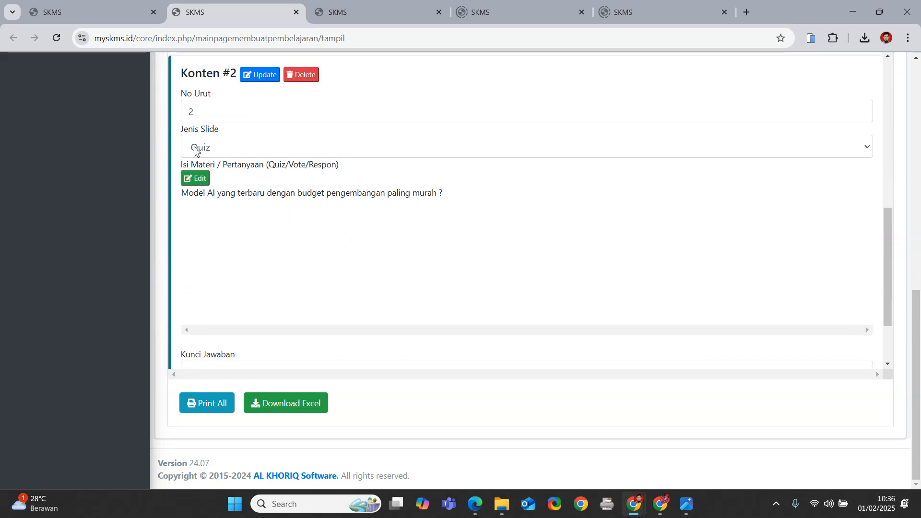
scroll(213, 151, up, 5)
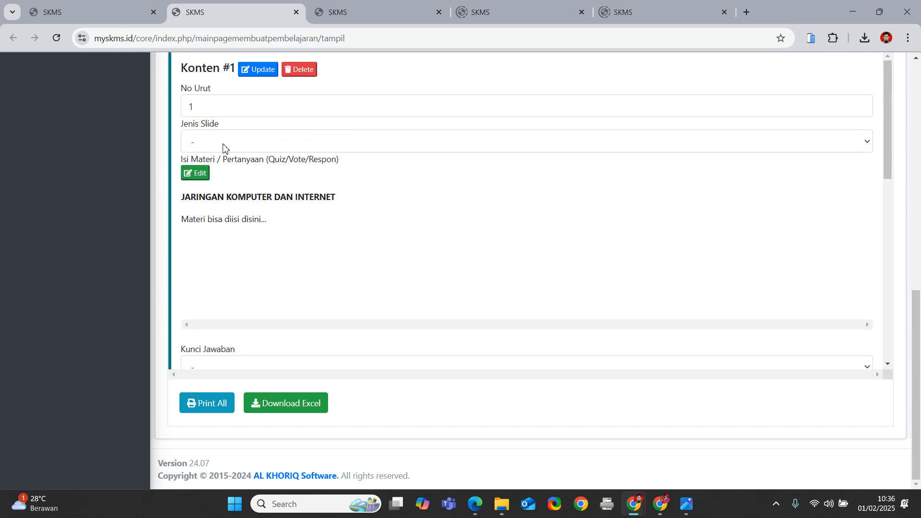
scroll(229, 147, up, 1)
click(217, 203)
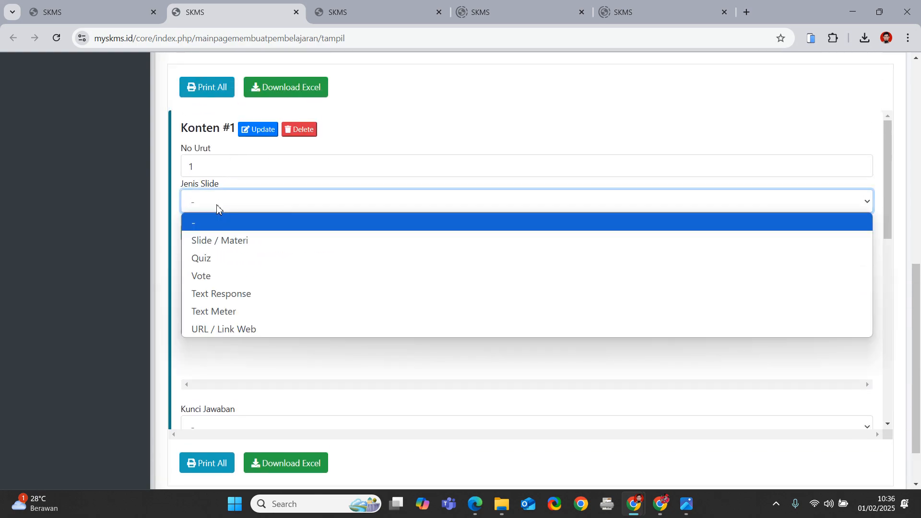
click(226, 241)
click(254, 131)
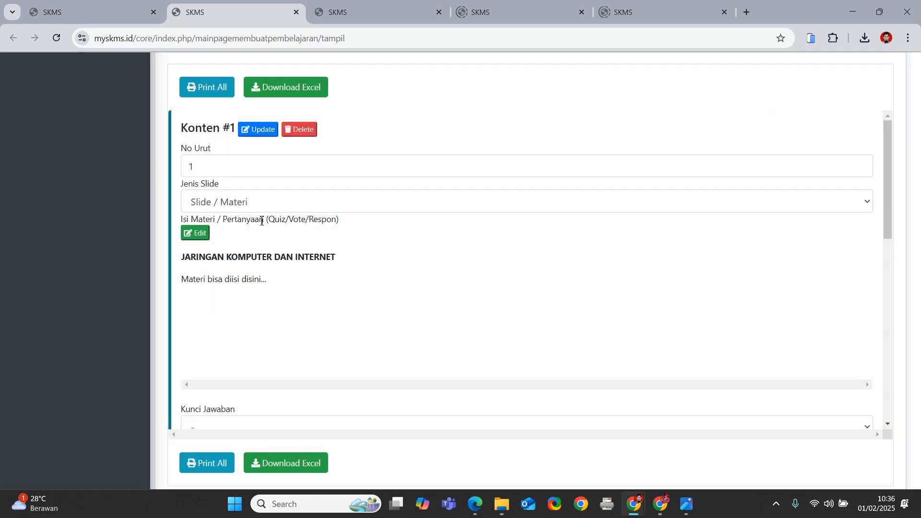
Step: Switch to the student's Incognito window, reload the lesson page and open the material on Slide #1
key(alt+Tab)
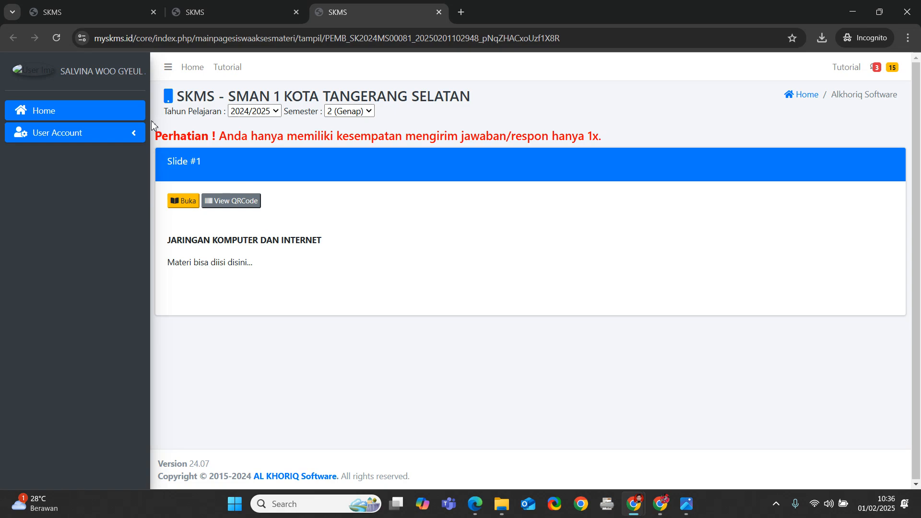
key(alt+Tab)
key(alt+Tab)
click(56, 41)
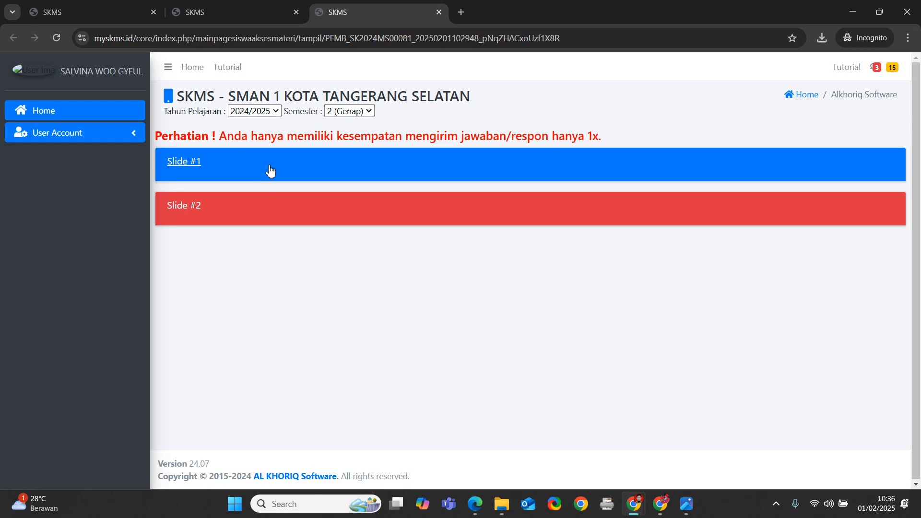
click(186, 169)
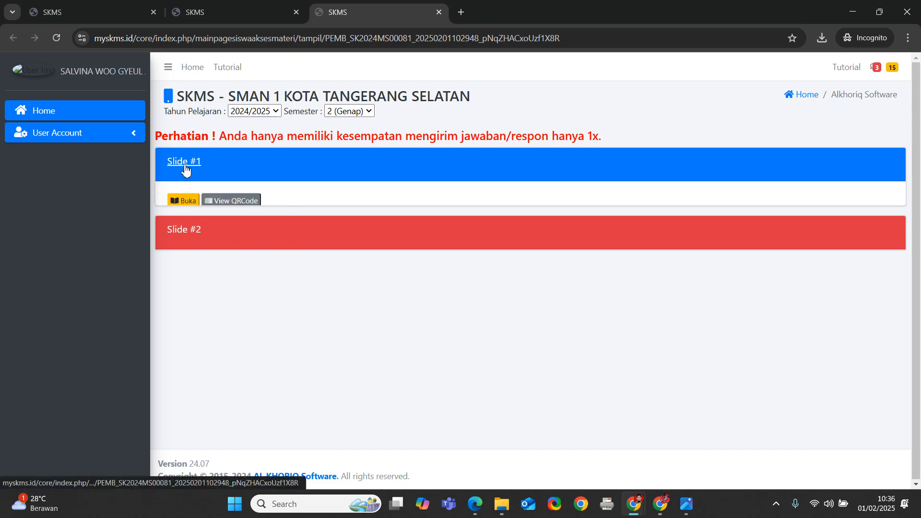
click(182, 202)
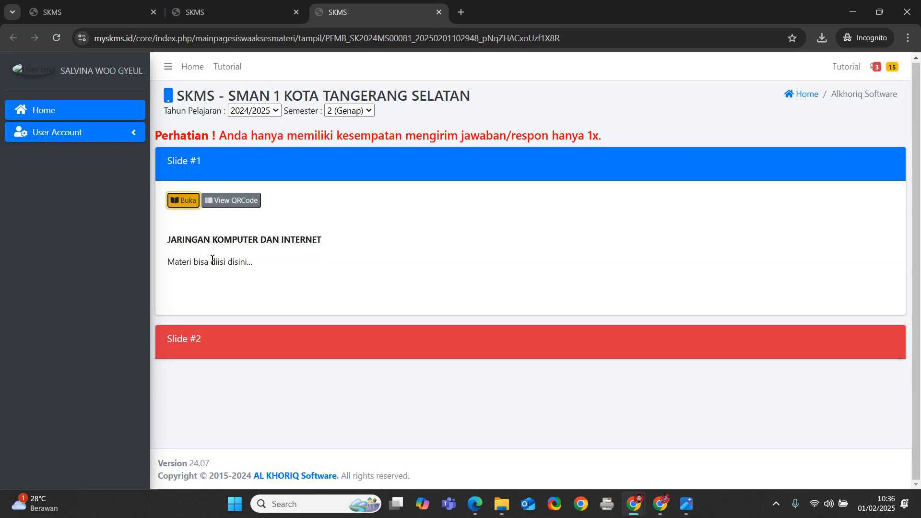
Step: Open Slide #2 as the student and review its quiz question and all answer options
click(195, 344)
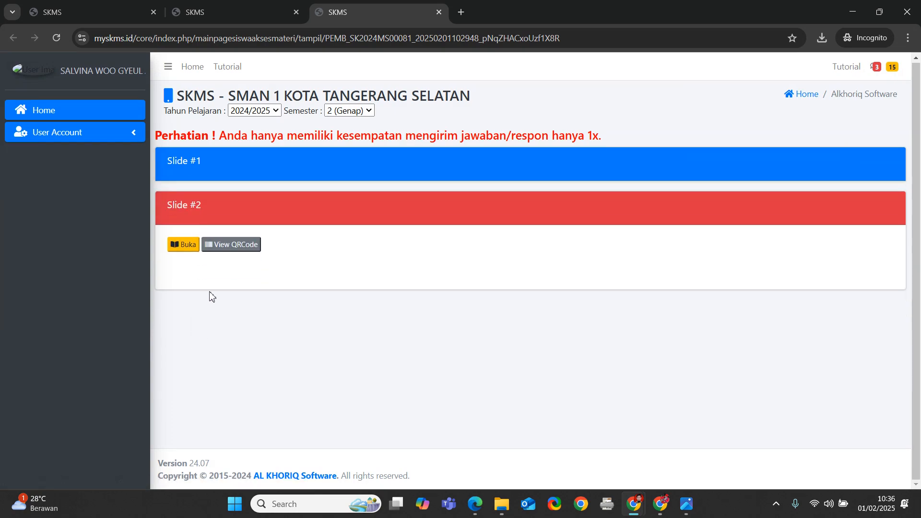
click(185, 244)
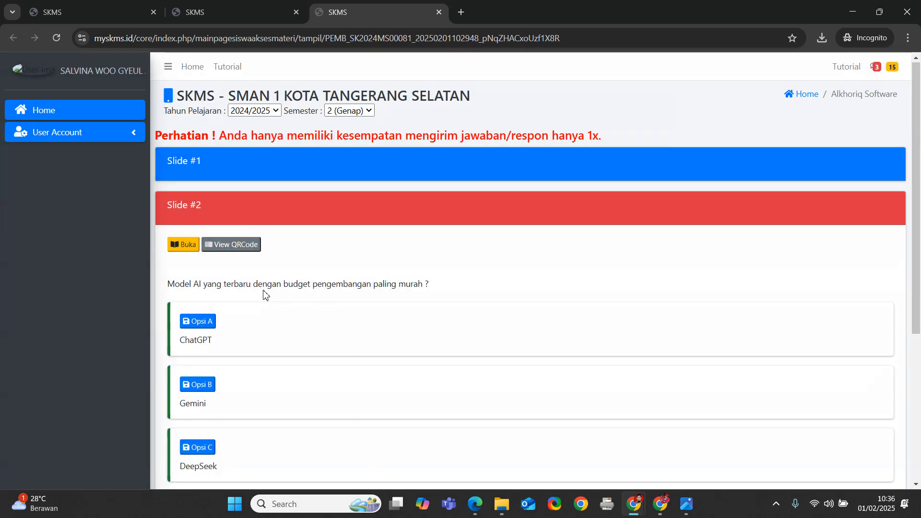
scroll(269, 290, down, 4)
scroll(275, 290, down, 2)
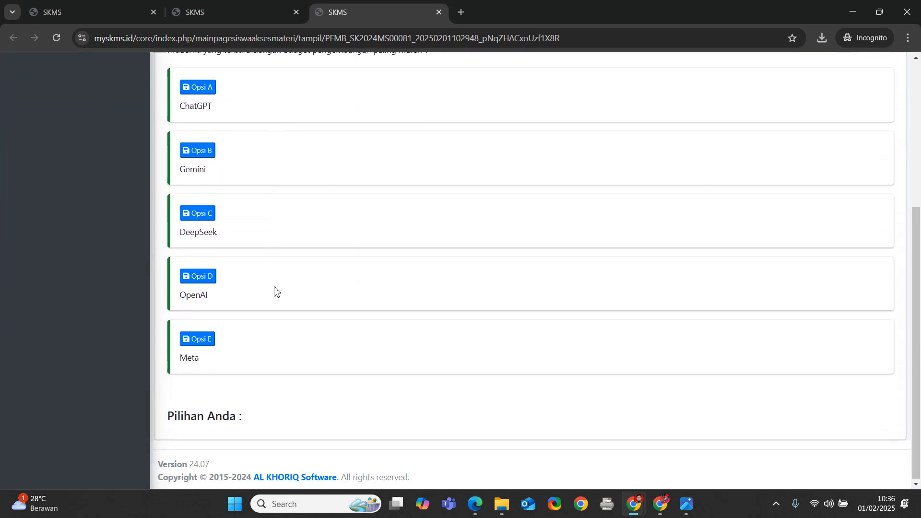
scroll(276, 290, up, 2)
scroll(263, 350, down, 2)
scroll(284, 394, up, 3)
scroll(284, 394, up, 1)
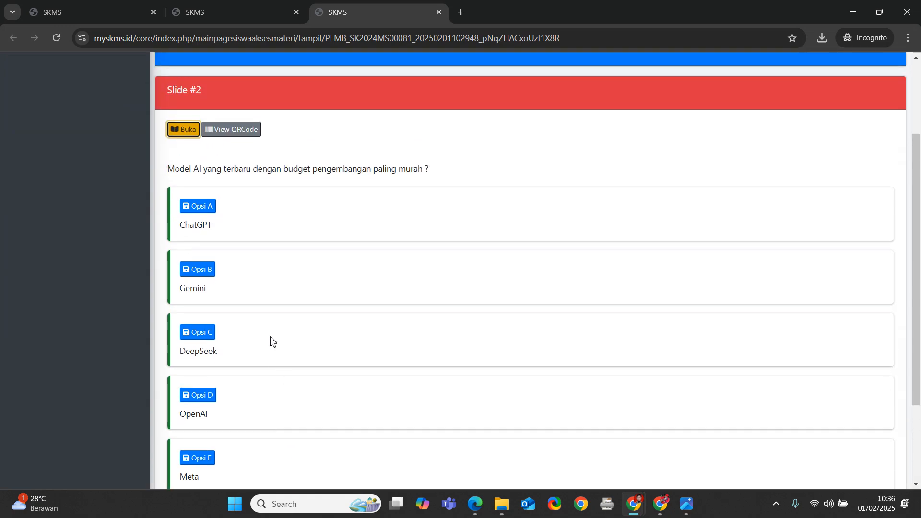
scroll(258, 214, up, 3)
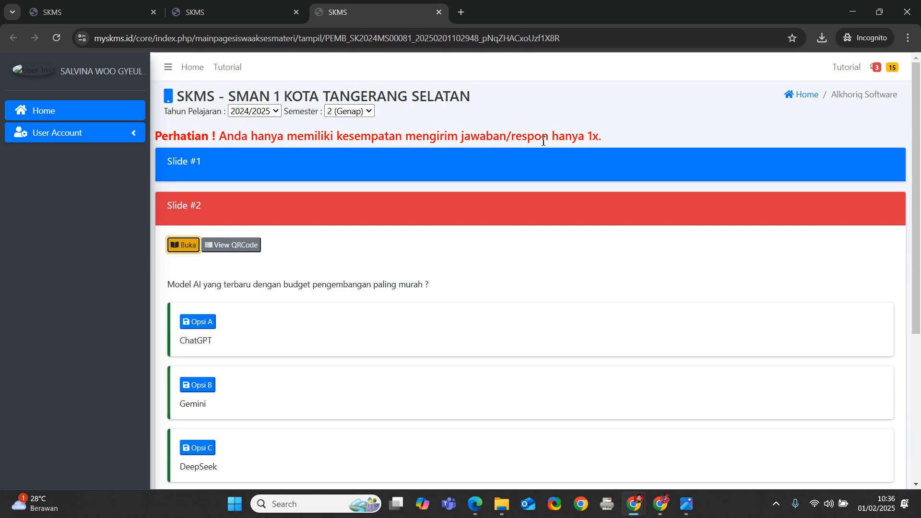
Step: Answer Slide #2's quiz with Opsi C, reload the slide's content to check the recorded choice, and collapse it
scroll(419, 196, down, 2)
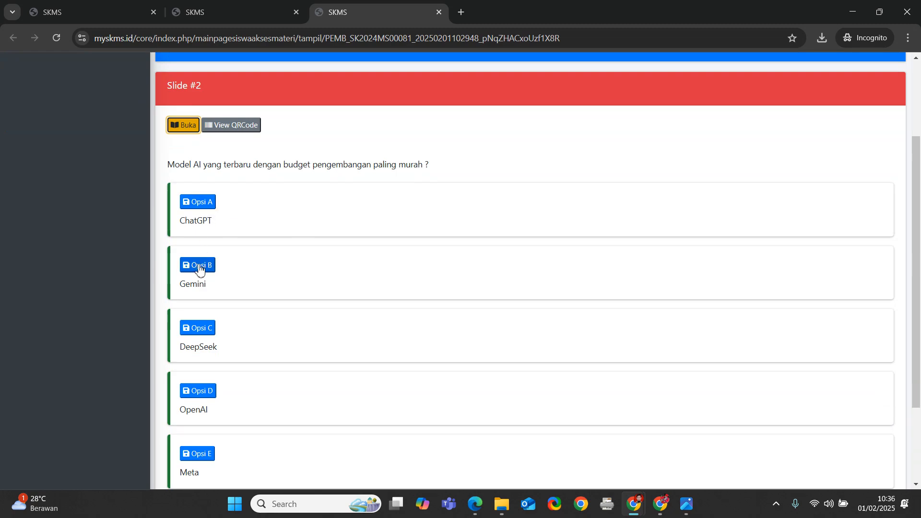
click(205, 333)
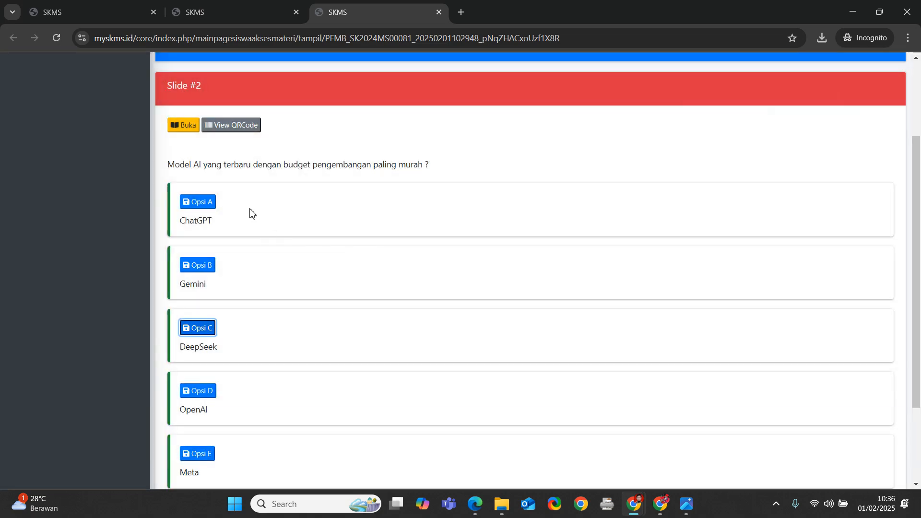
click(186, 126)
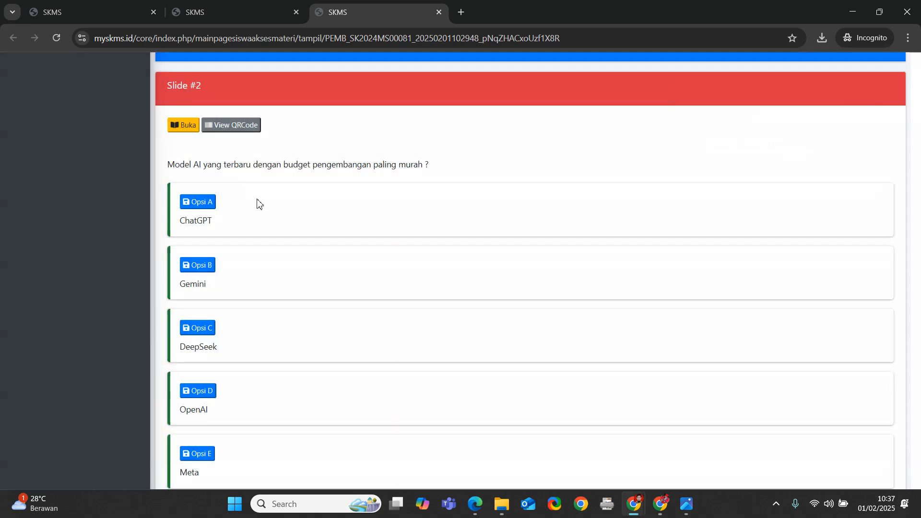
scroll(268, 211, down, 3)
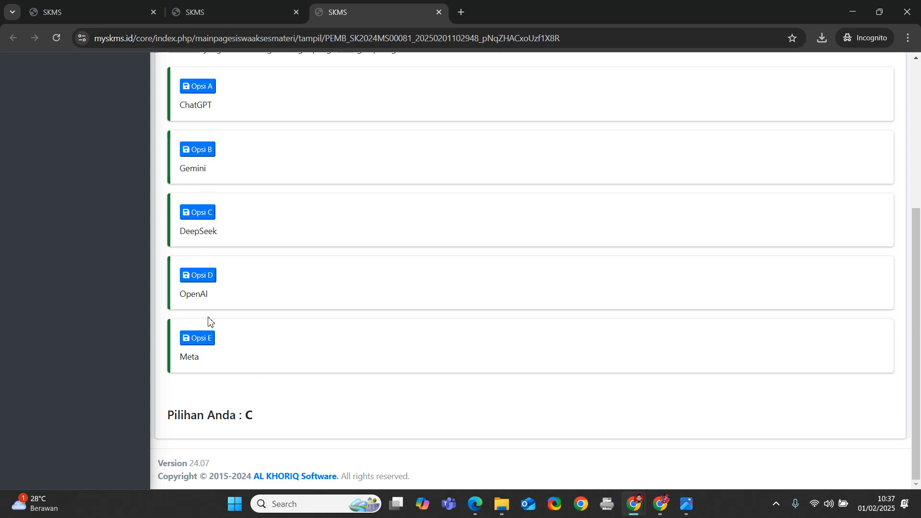
scroll(192, 235, up, 1)
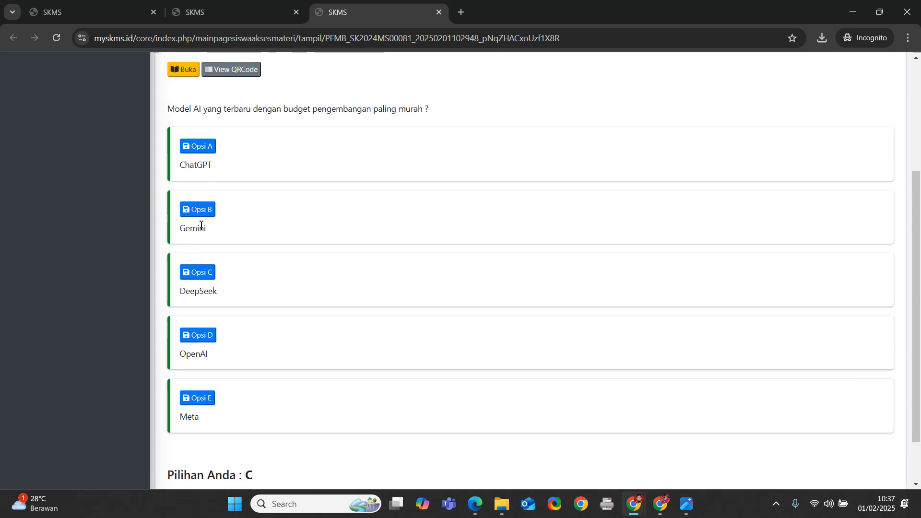
scroll(208, 209, up, 2)
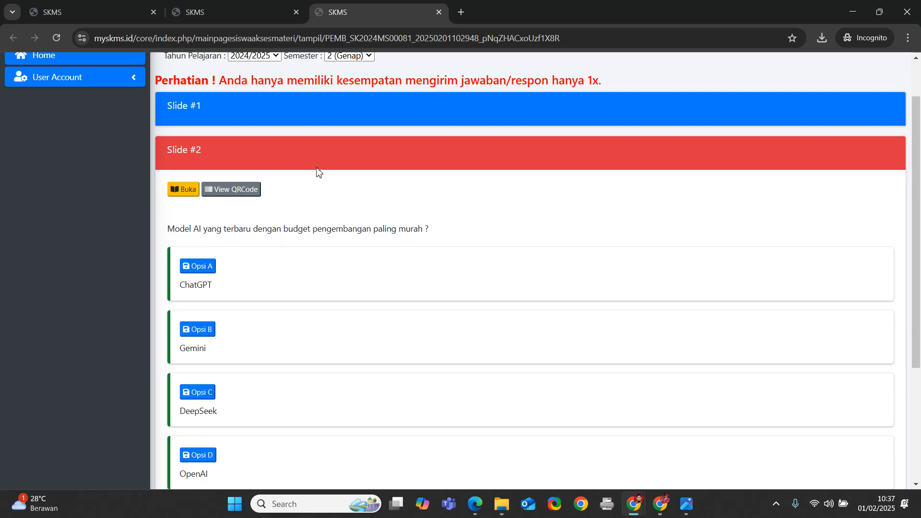
click(226, 152)
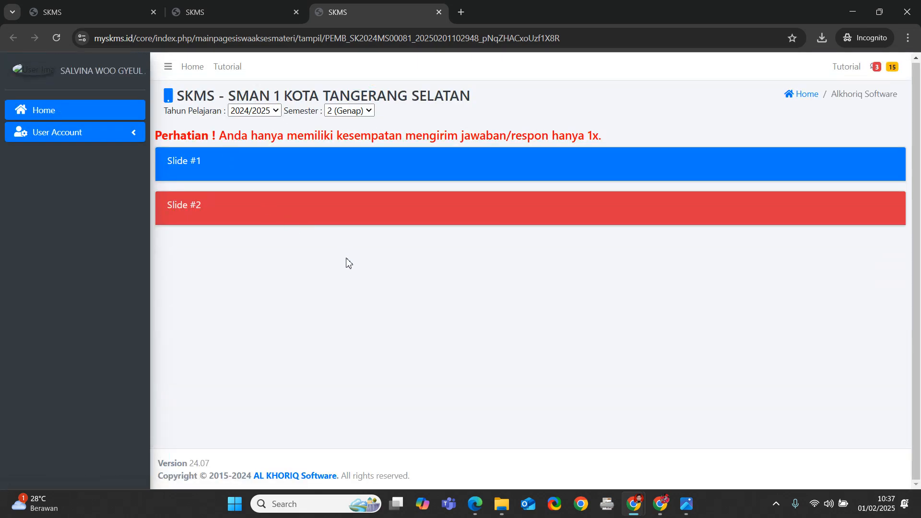
Step: Return to the teacher's lesson editor, add a third content item and set its slide type to Text Response
key(alt+Tab)
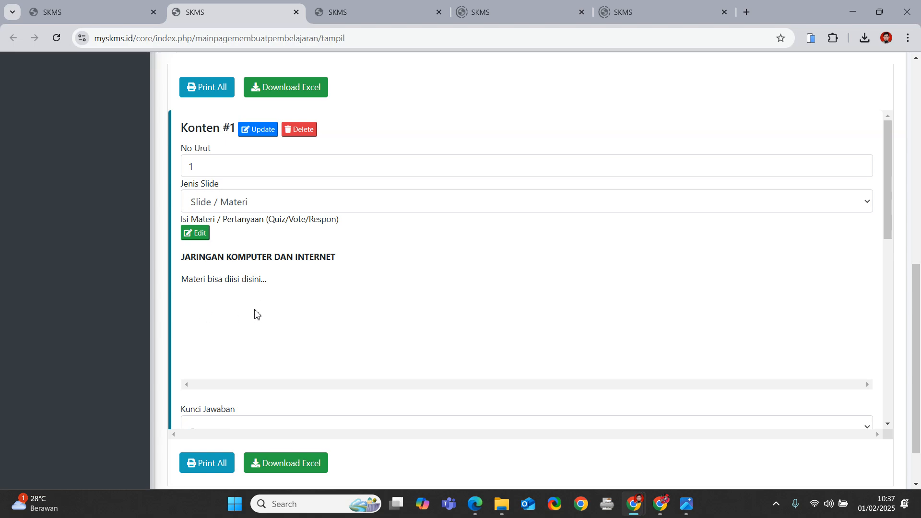
scroll(257, 314, down, 10)
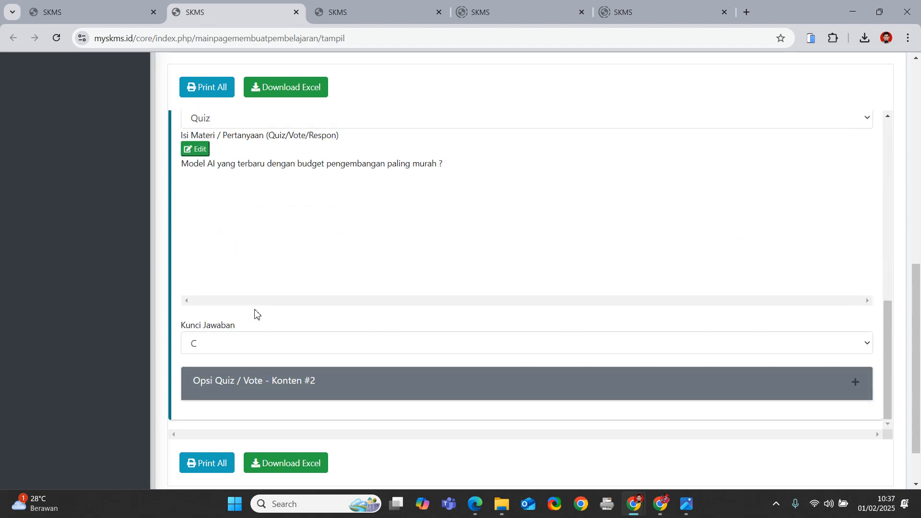
scroll(256, 314, up, 3)
scroll(144, 312, up, 3)
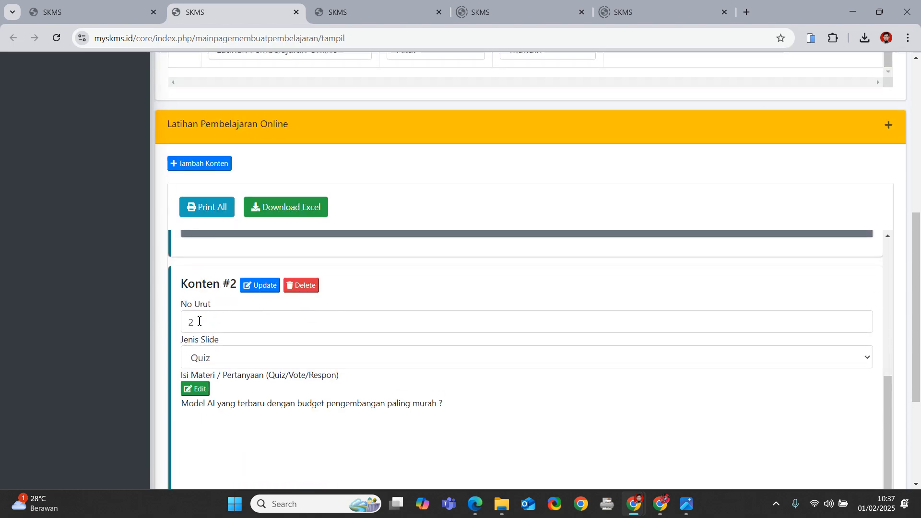
click(203, 166)
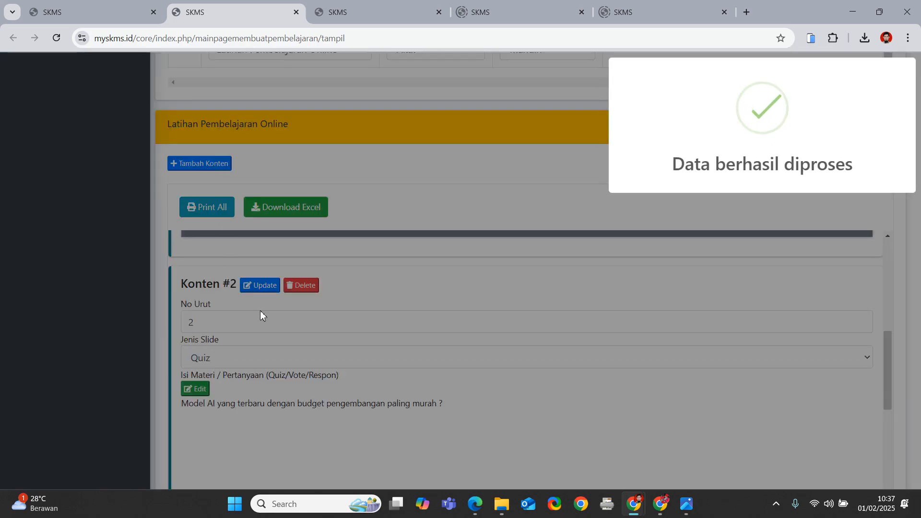
scroll(216, 329, down, 10)
scroll(91, 313, down, 3)
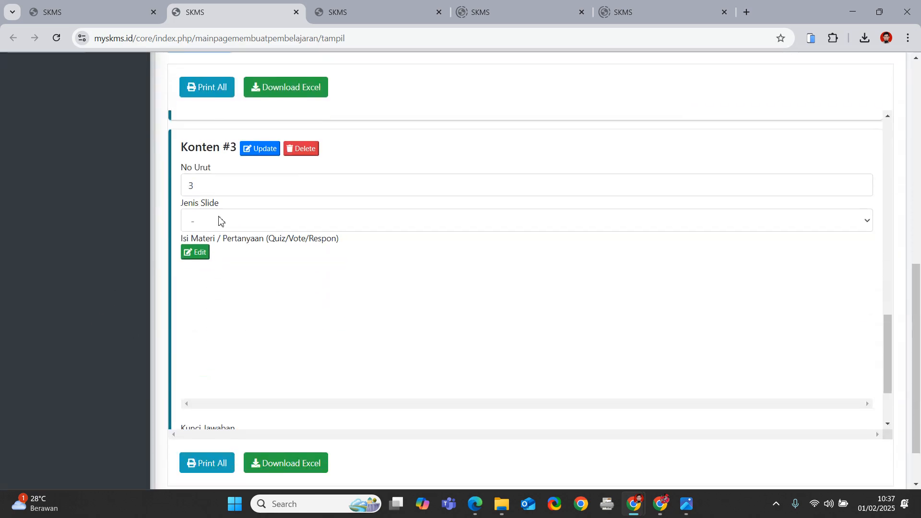
click(231, 221)
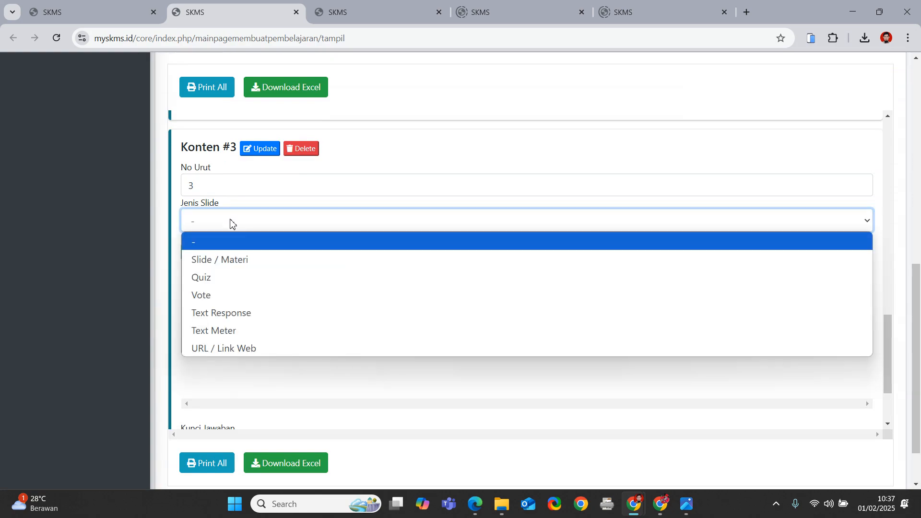
click(252, 314)
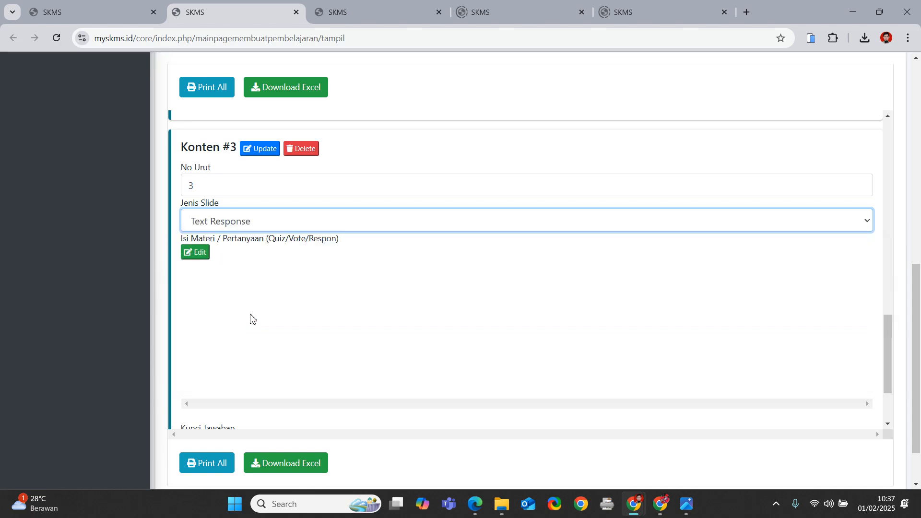
Step: Enter and save Konten #3's prompt "Tuliskan respon anda terhadap materi yang telah disampaikan :"
click(207, 257)
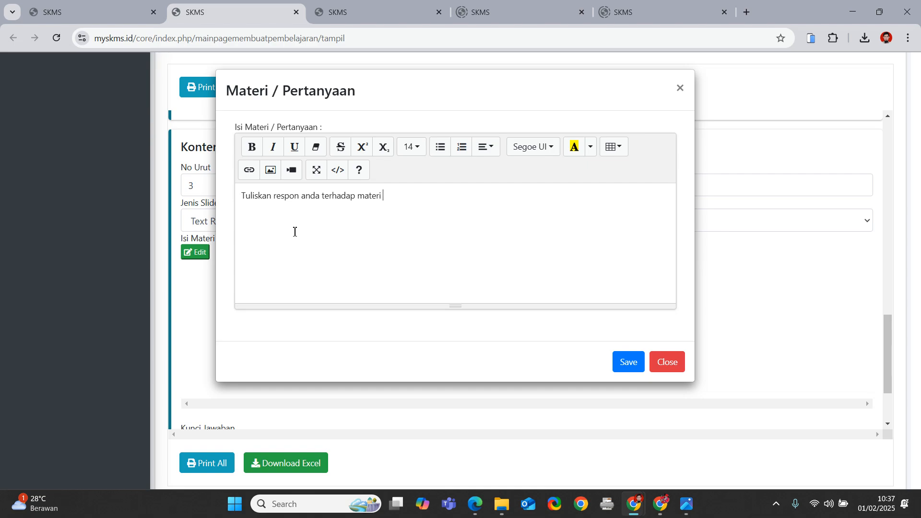
text(yang telah disampaikan :)
click(629, 365)
Step: Review Konten #3's saved prompt in its editor, close the editor without editing, and look over the item's remaining fields
click(195, 252)
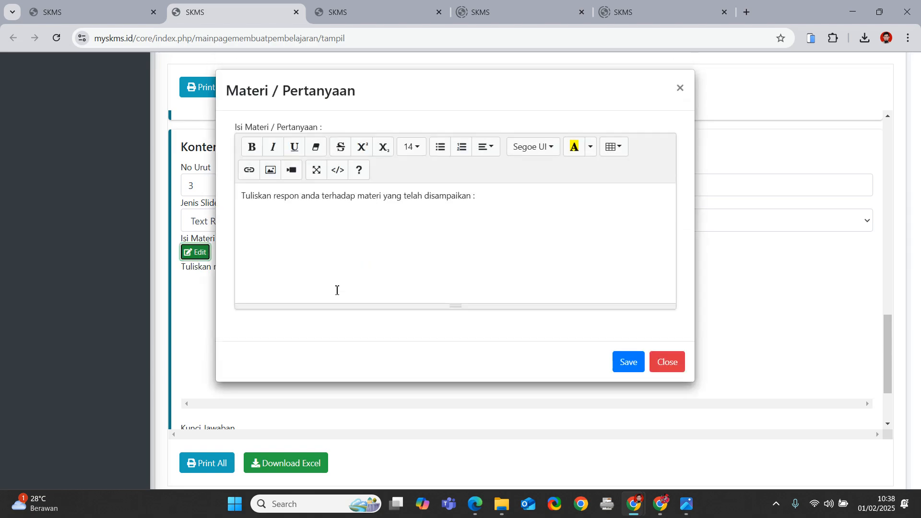
click(665, 363)
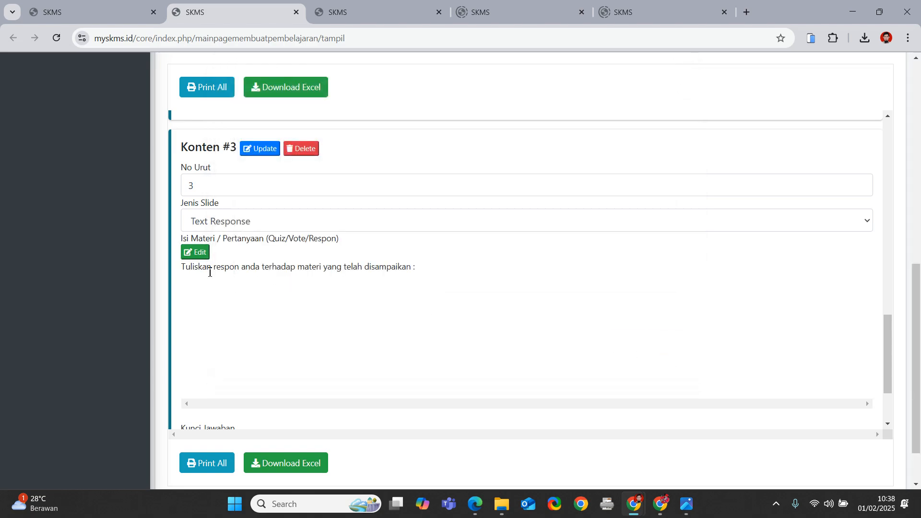
drag(183, 272, 420, 277)
click(421, 277)
click(195, 252)
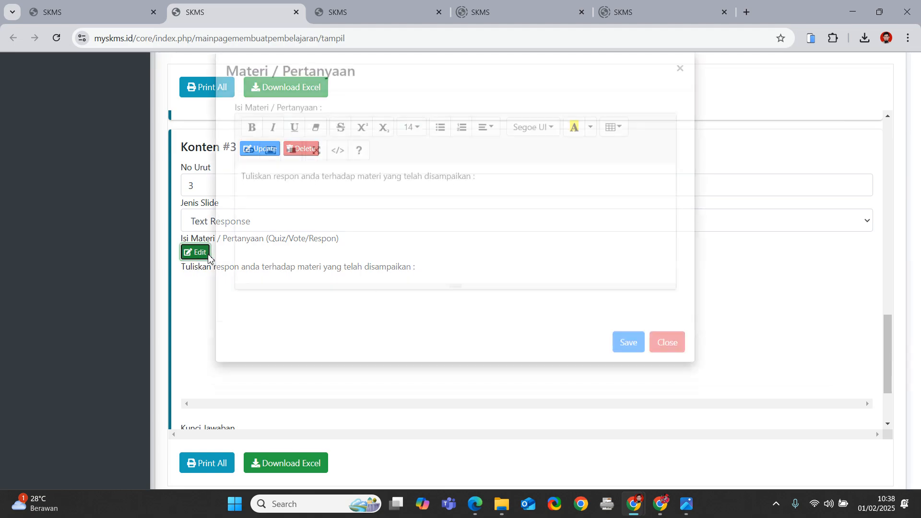
click(373, 222)
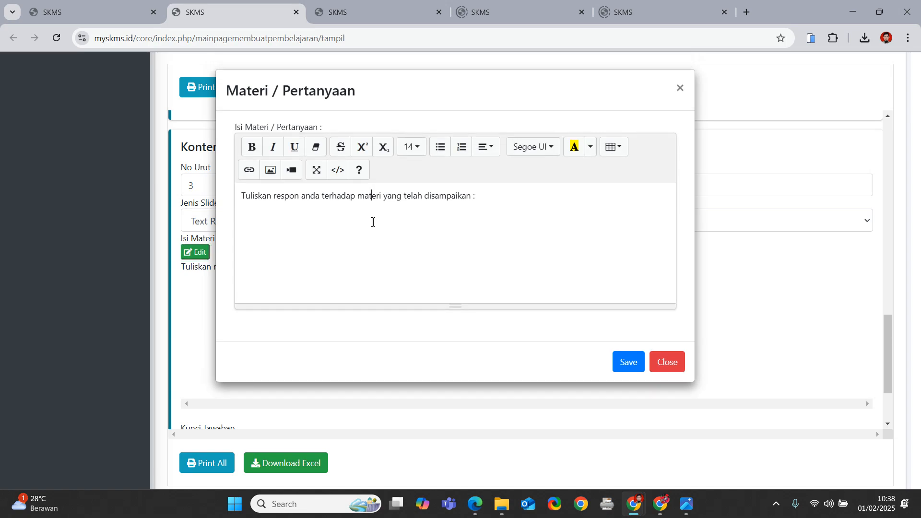
right_click(324, 229)
click(293, 236)
click(667, 363)
scroll(313, 278, down, 2)
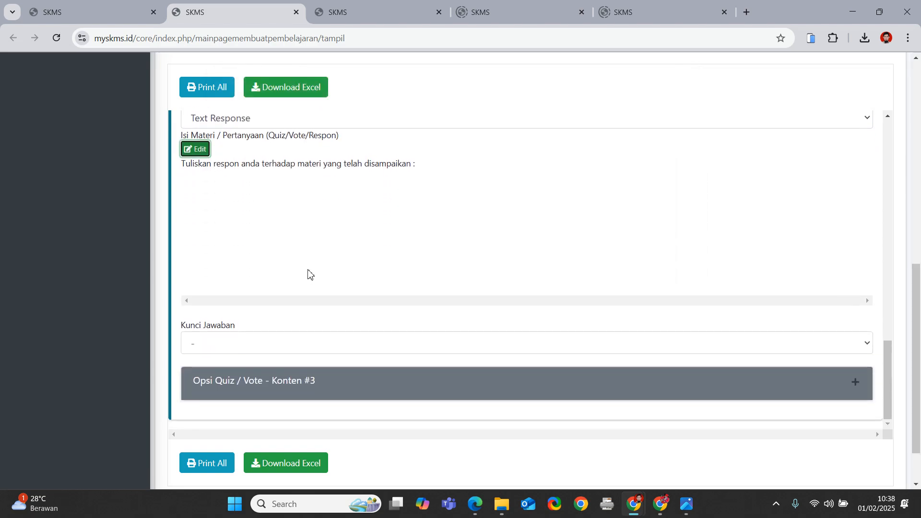
scroll(308, 272, up, 2)
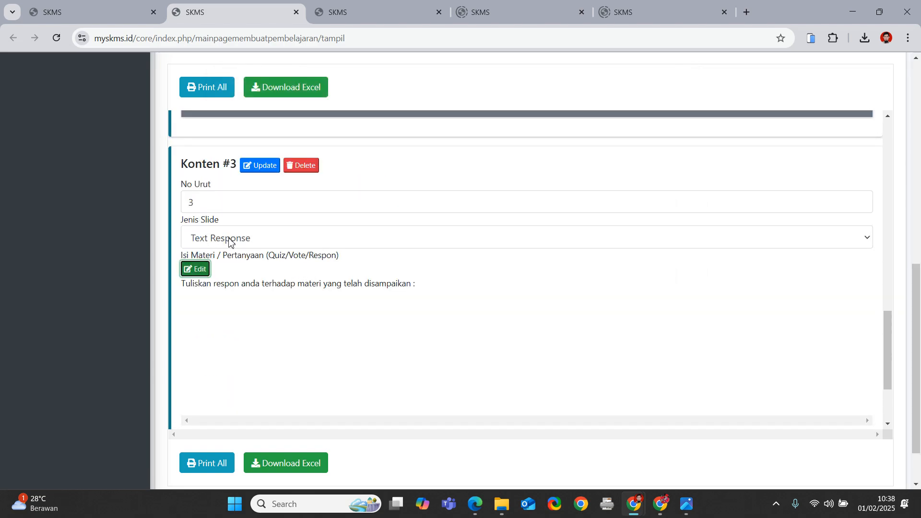
Step: Update Konten #3 with its current settings and open Slide #3's content in the student view
click(258, 169)
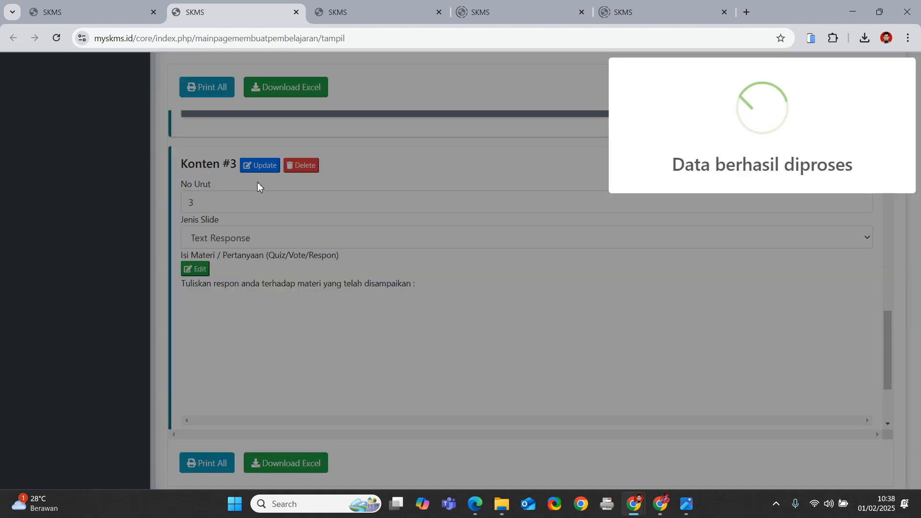
key(alt+Tab)
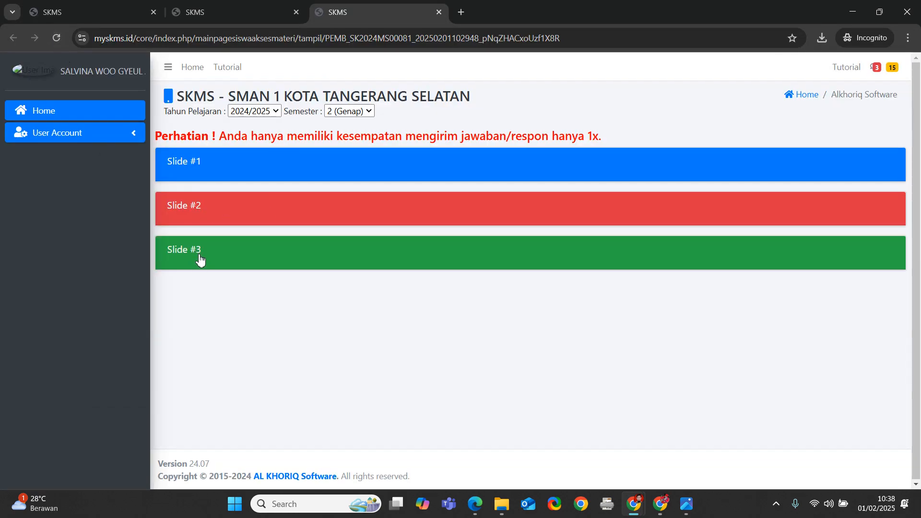
click(229, 256)
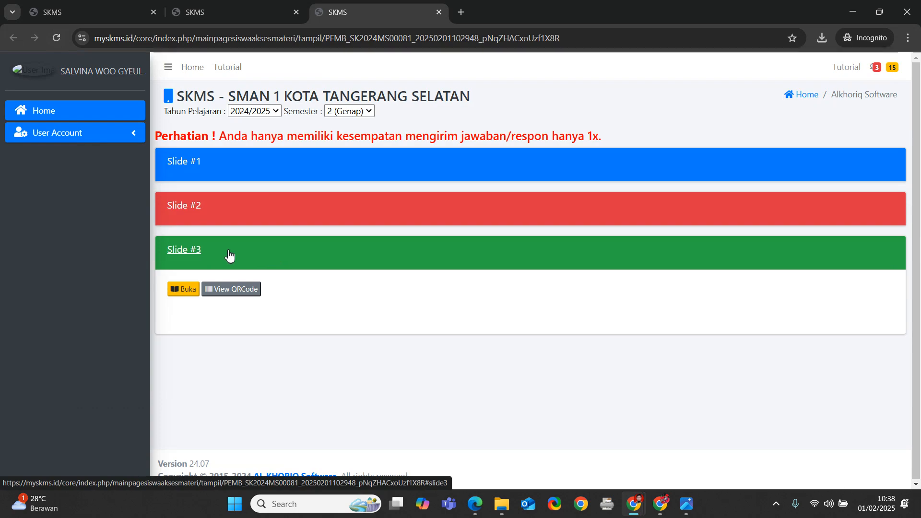
click(188, 294)
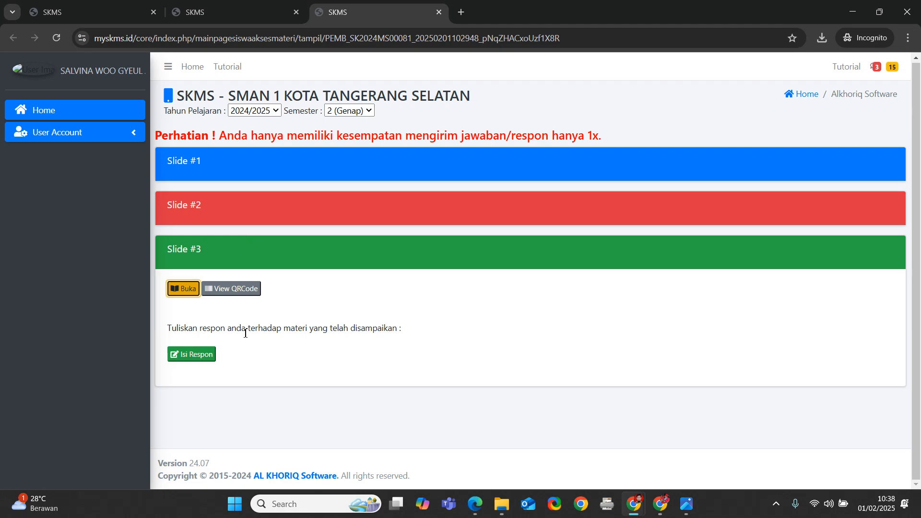
Step: Fill in and save the student's response on Slide #3 as "Respon saya terhadap materi kali ini adalah ...."
click(193, 358)
click(292, 238)
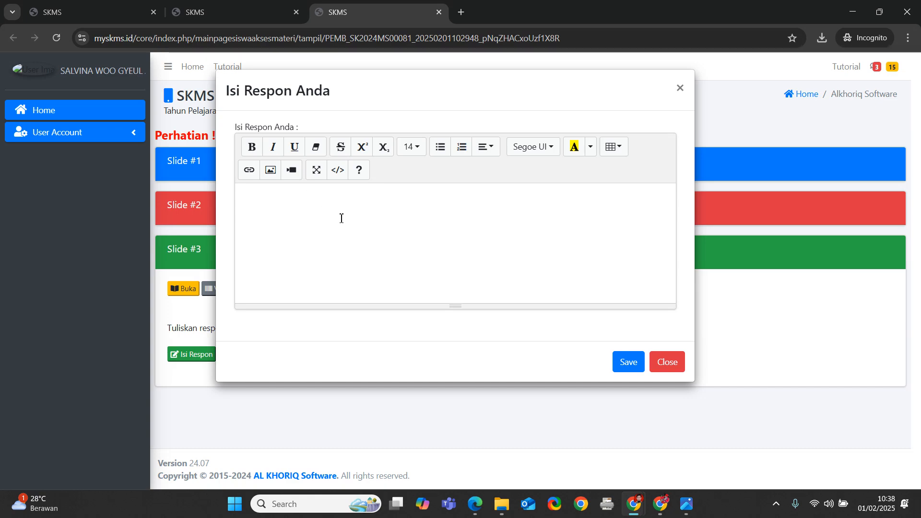
text(Respon saya ter)
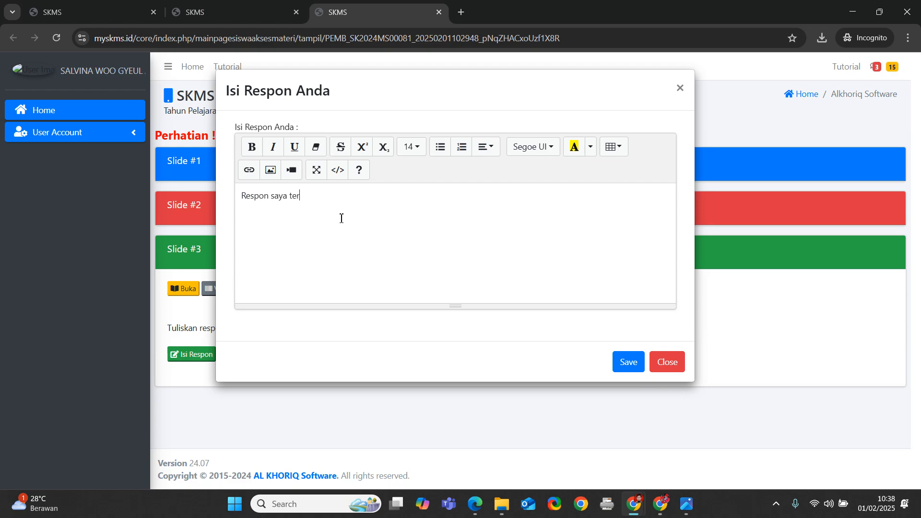
text(hadap materi kali ini adalah ....)
click(627, 366)
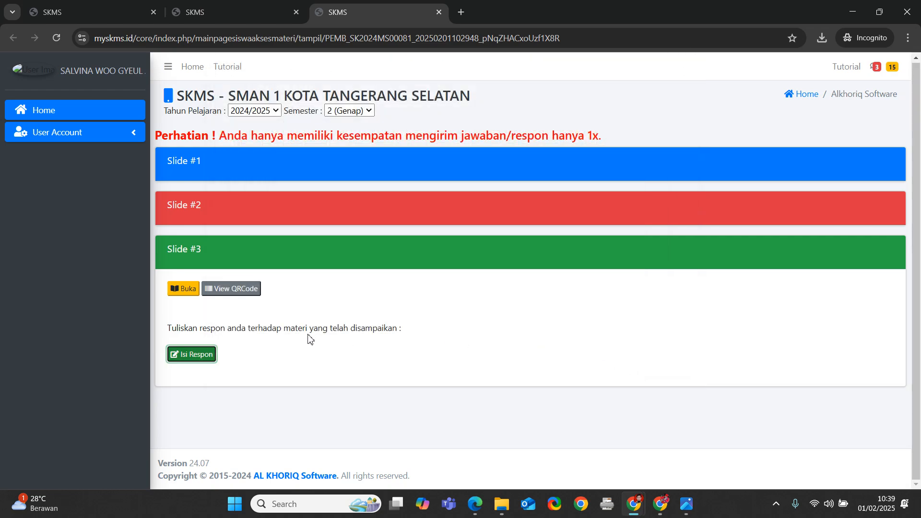
Step: Reload Slide #3's content and check the saved response text below the prompt
click(291, 330)
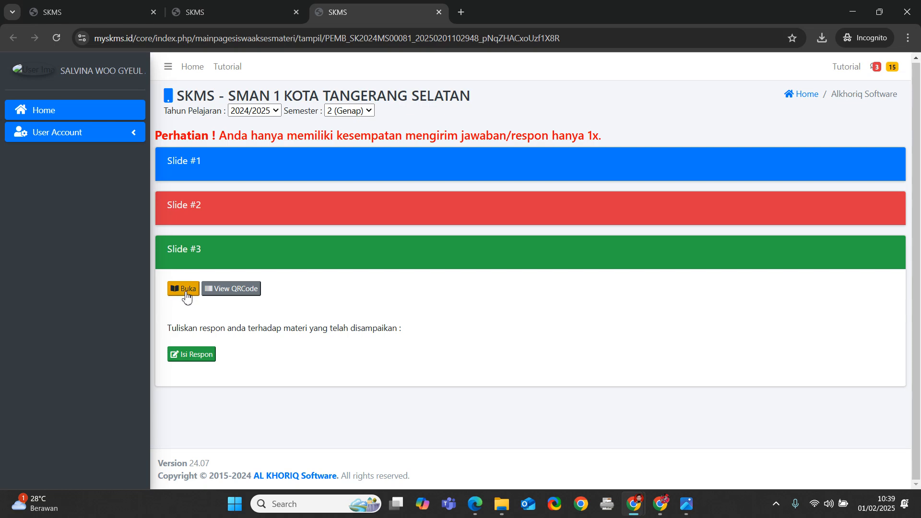
click(185, 292)
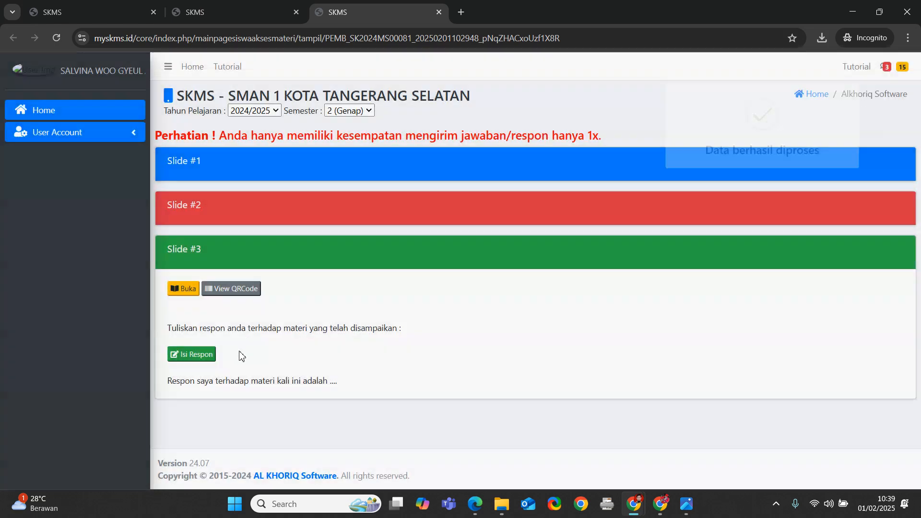
drag(168, 381, 345, 387)
click(345, 387)
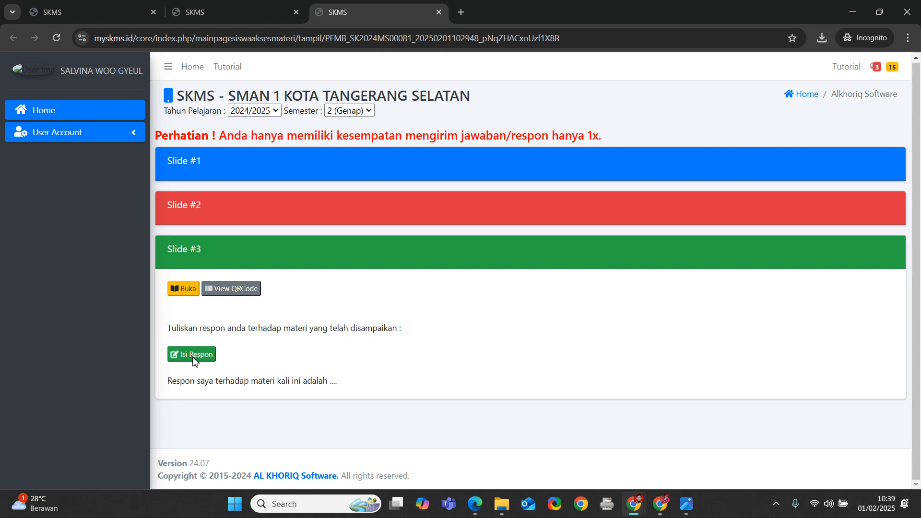
Step: Display Slide #3's QR code, look over the slide's content, and collapse the slide
click(236, 293)
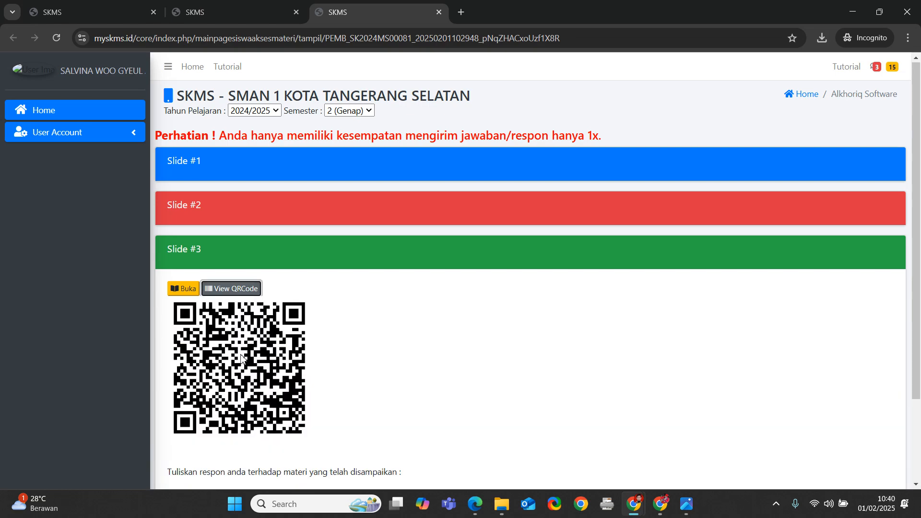
scroll(265, 366, down, 3)
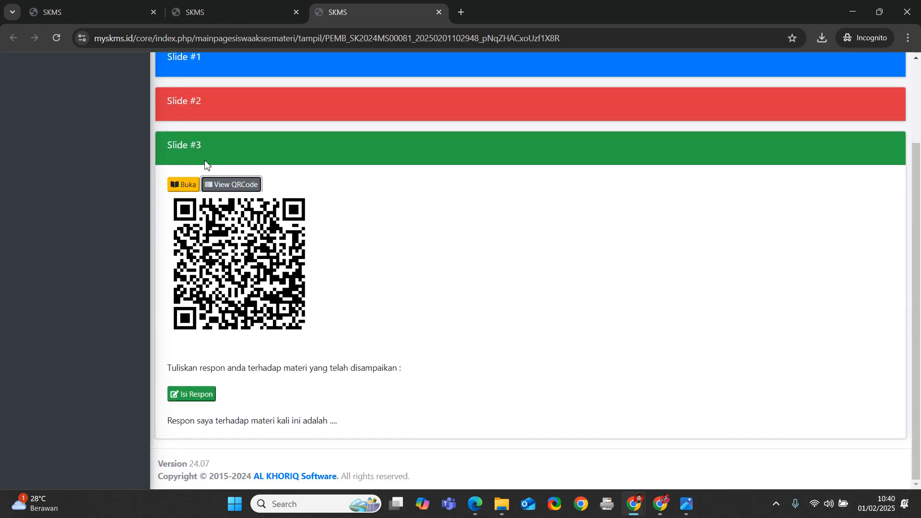
click(214, 152)
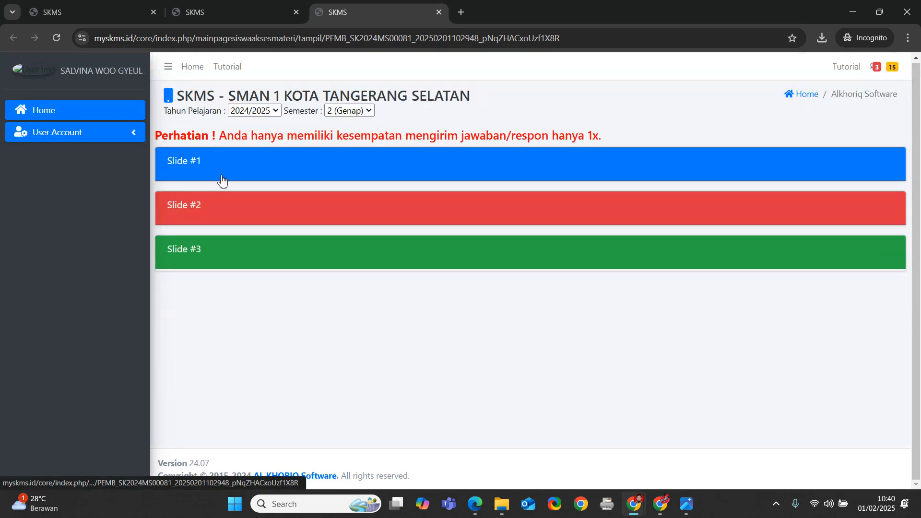
Step: Expand Slide #3 again and review its prompt, its response, and the notice about the single answer attempt
click(223, 254)
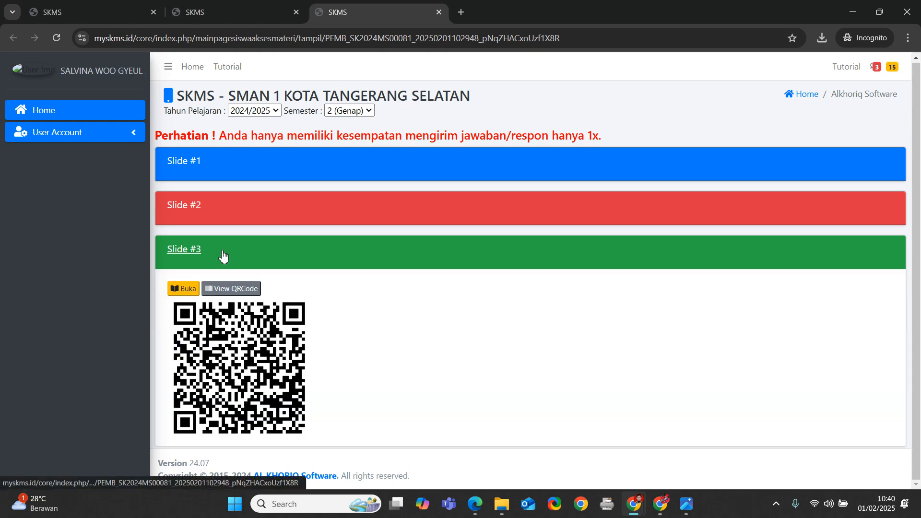
scroll(224, 256, down, 3)
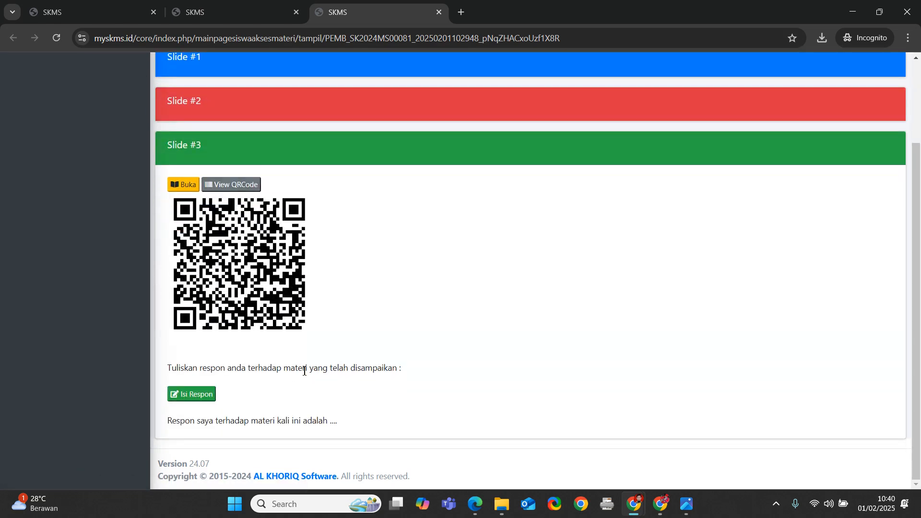
scroll(304, 372, up, 3)
drag(286, 137, 608, 140)
click(608, 140)
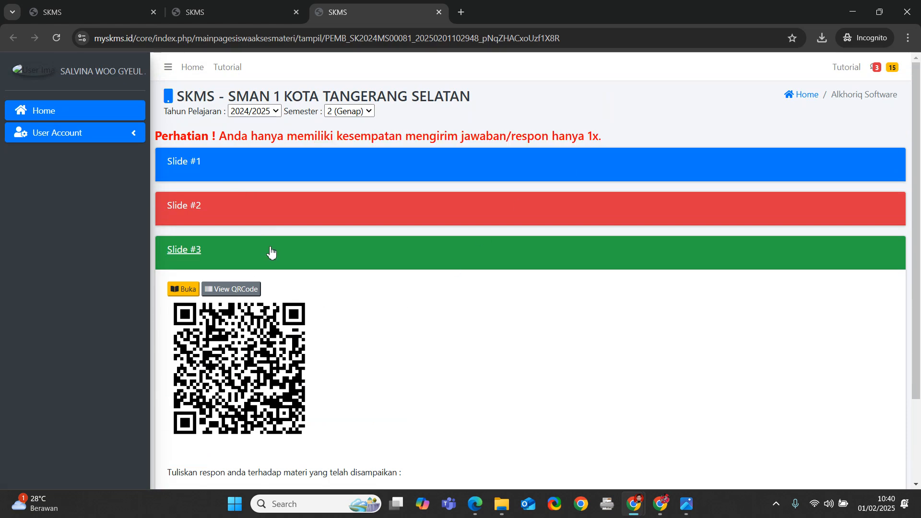
Step: Return to the teacher's lesson editor and add a fourth content item to "Latihan Pembelajaran Online"
key(alt+Tab)
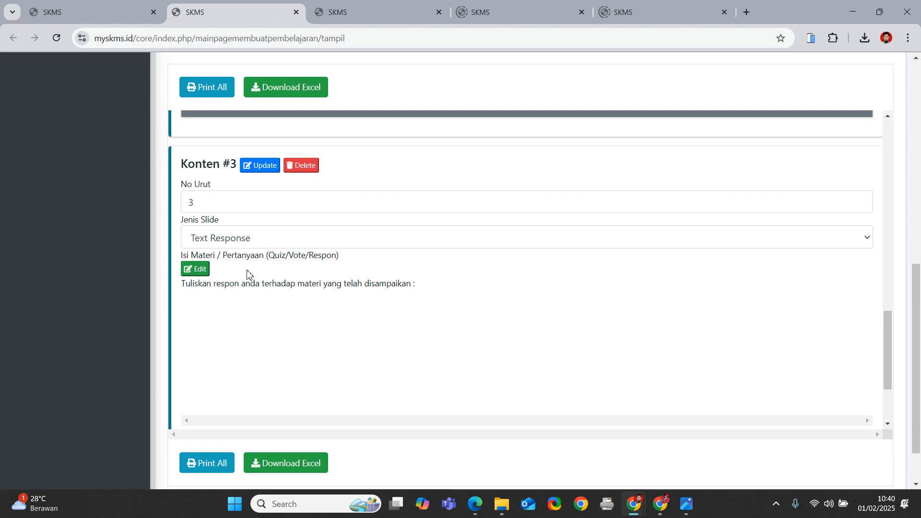
scroll(159, 226, up, 2)
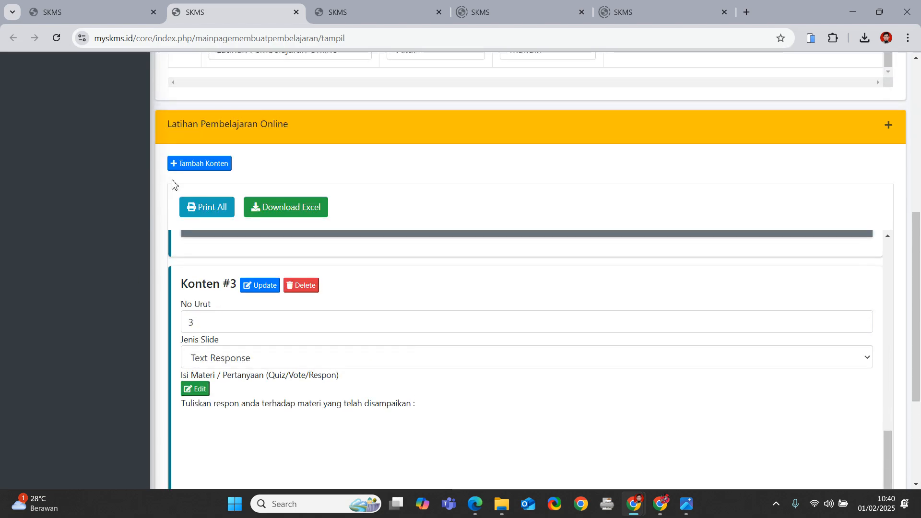
click(193, 166)
scroll(252, 235, down, 2)
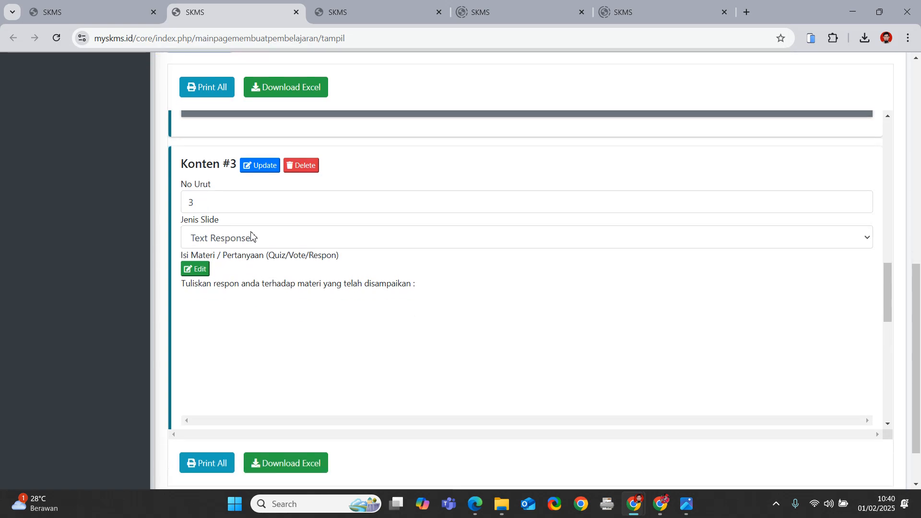
scroll(251, 235, down, 9)
scroll(286, 269, up, 1)
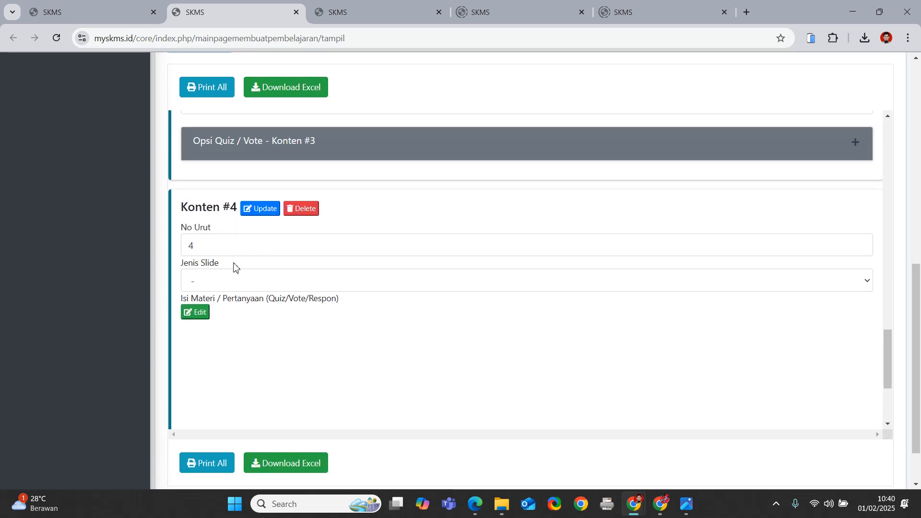
Step: Set Konten #4's slide type to URL / Link Web and update the item
click(228, 278)
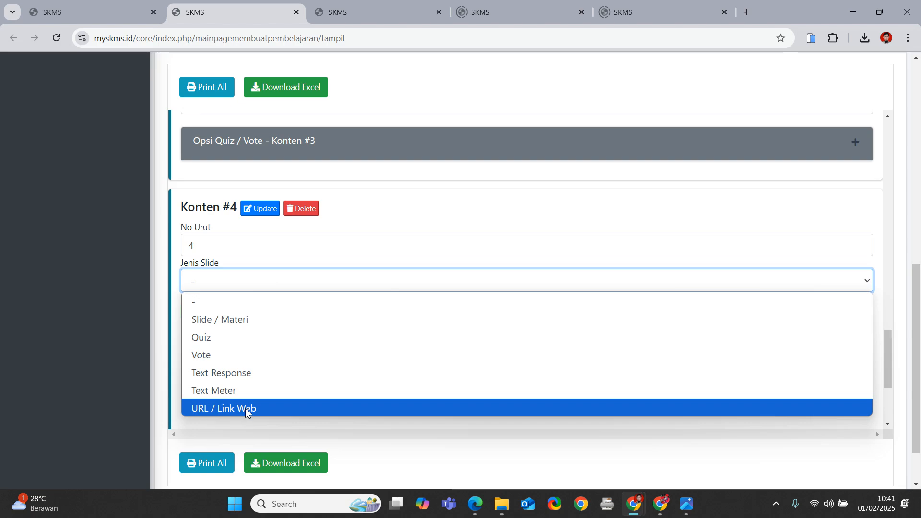
click(245, 409)
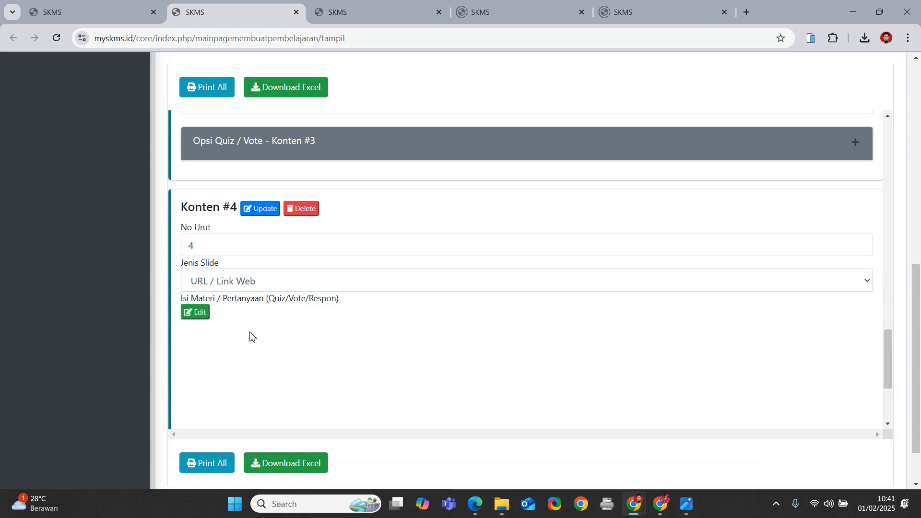
click(263, 209)
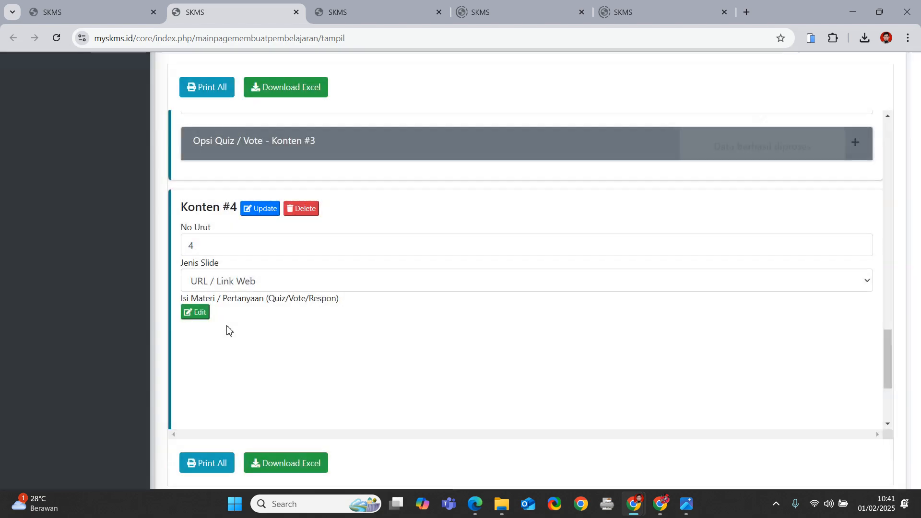
Step: Enter and save Konten #4's prompt "Silahkan isi dengan link google drive dari tugas project anda :" and update the item
click(202, 317)
click(295, 224)
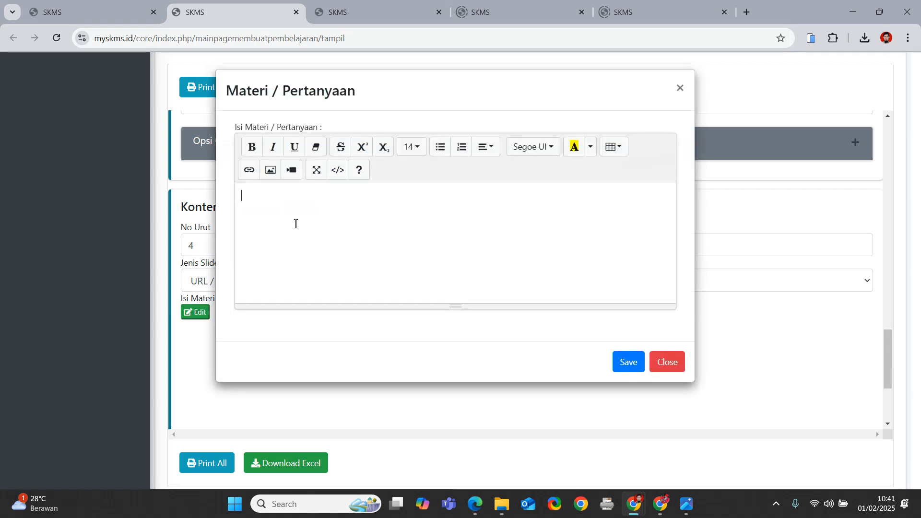
text(Silahkan )
text(isikan)
key(BackSpace)
key(BackSpace)
key(BackSpace)
text(dengan link)
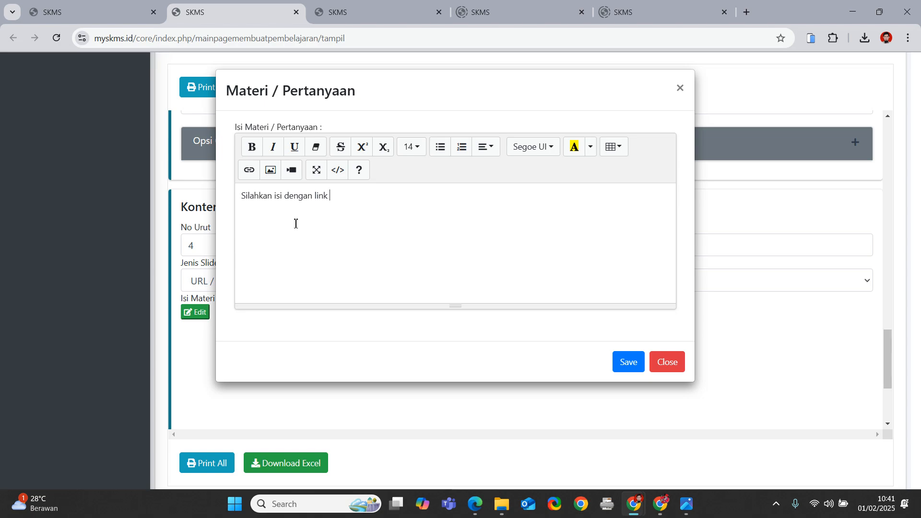
text(google dr)
text(ib)
text(ve da)
text(ri tugas pro)
text(ject anda)
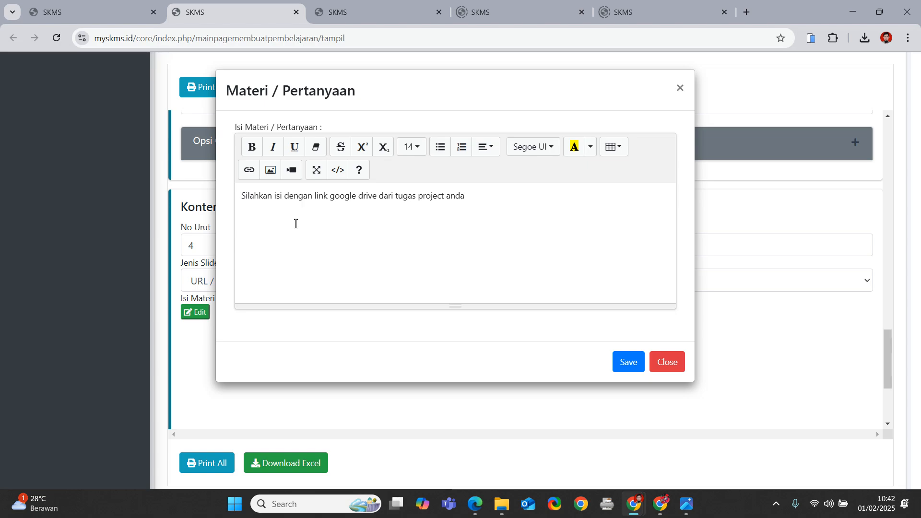
text( :)
click(620, 367)
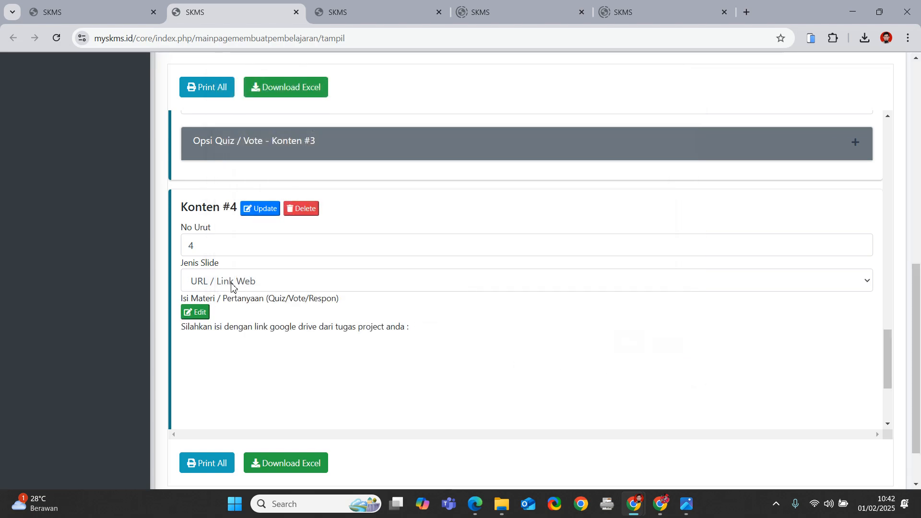
click(263, 209)
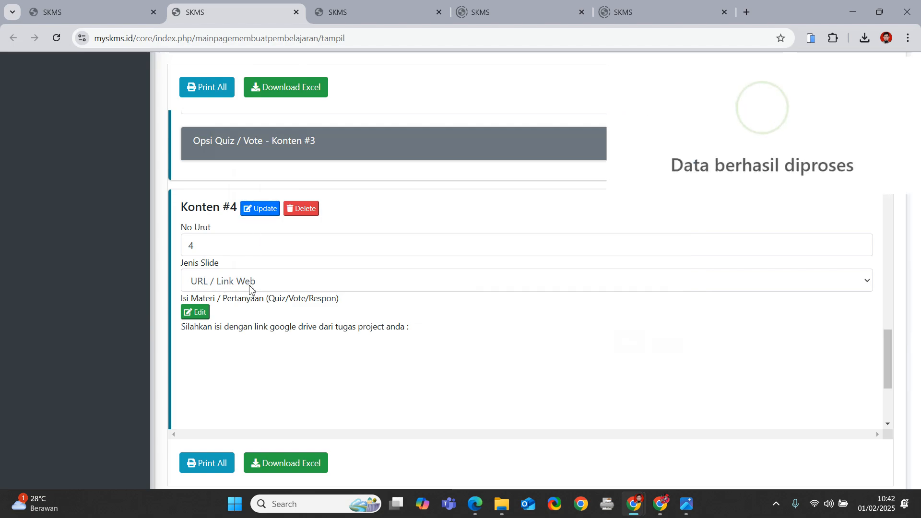
Step: Switch to the student view and open Slide #4's content
key(alt+Tab)
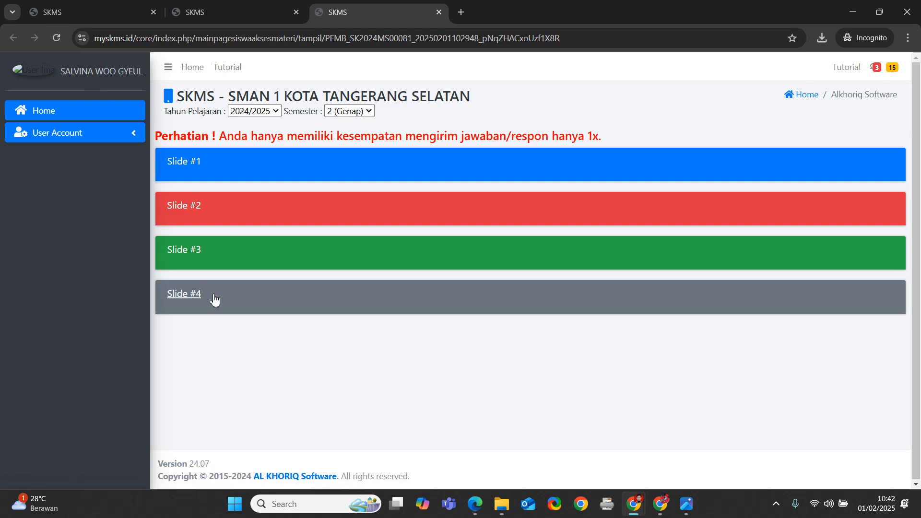
click(211, 298)
click(185, 333)
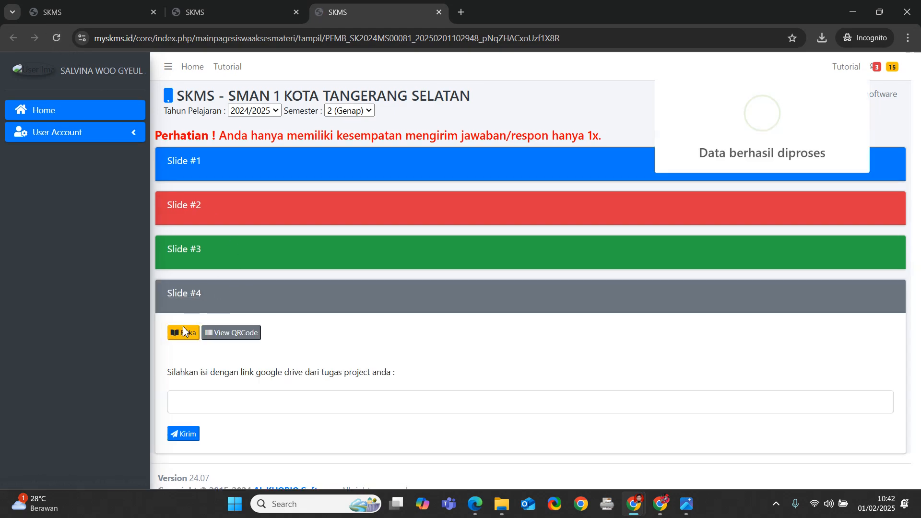
Step: Copy the student lesson page's web address and paste it into Slide #4's link answer field
scroll(215, 350, down, 1)
click(205, 387)
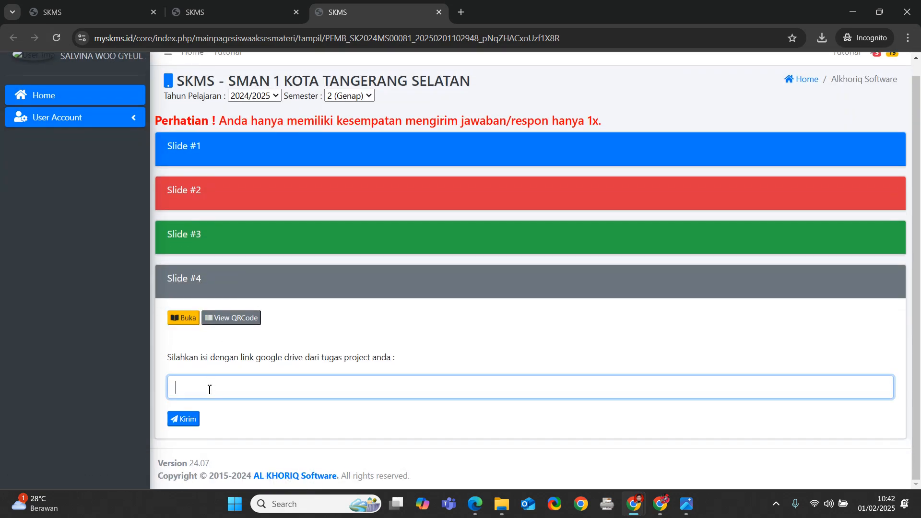
right_click(272, 389)
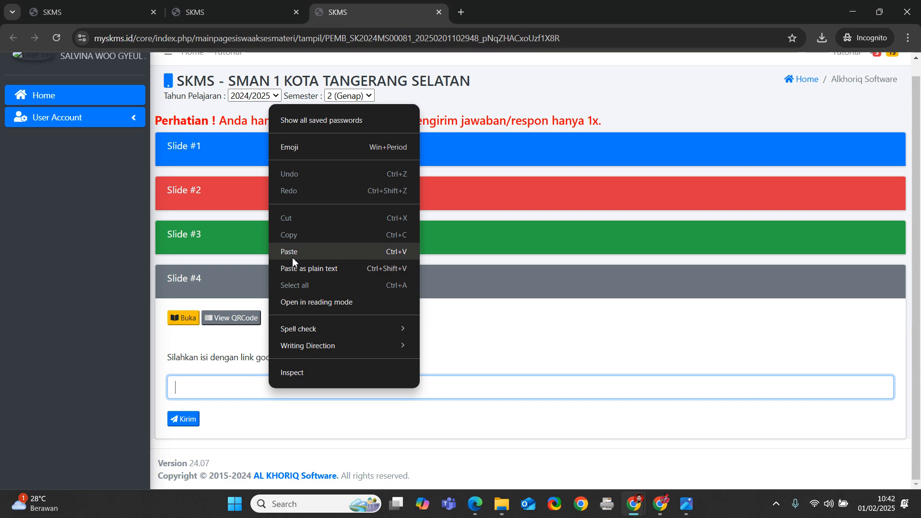
click(232, 40)
right_click(231, 40)
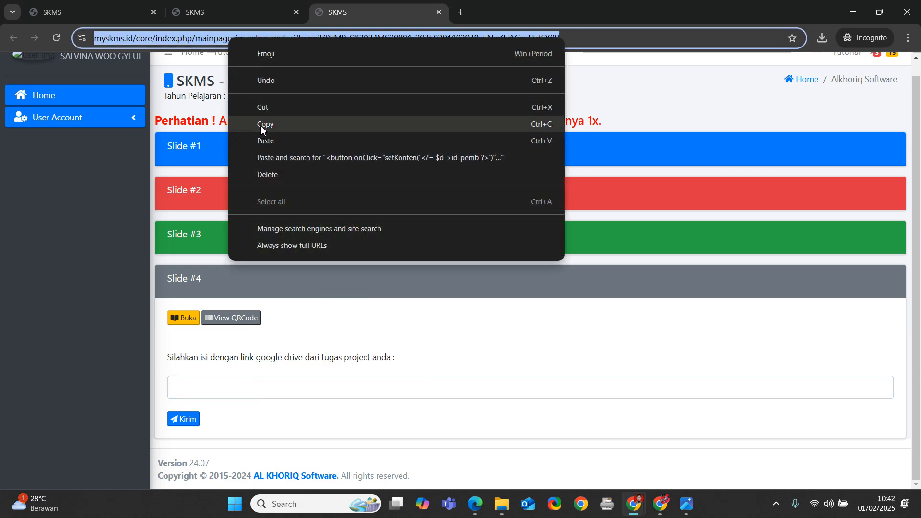
click(259, 123)
click(203, 391)
right_click(203, 391)
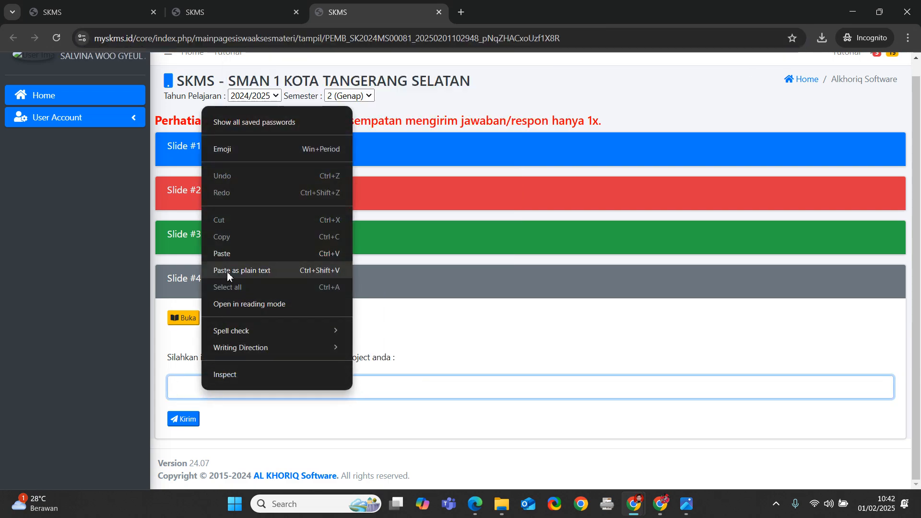
click(227, 256)
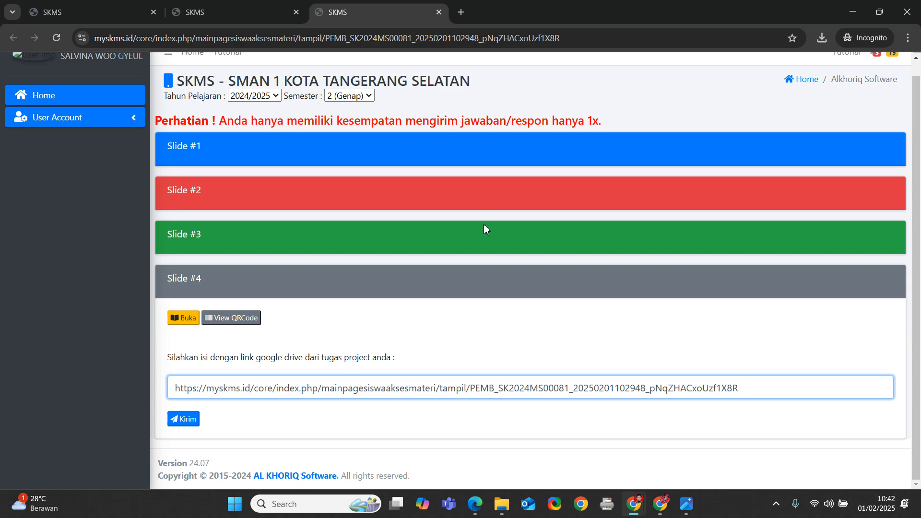
Step: Submit the link answer for Slide #4 and reopen the slide's content
click(188, 424)
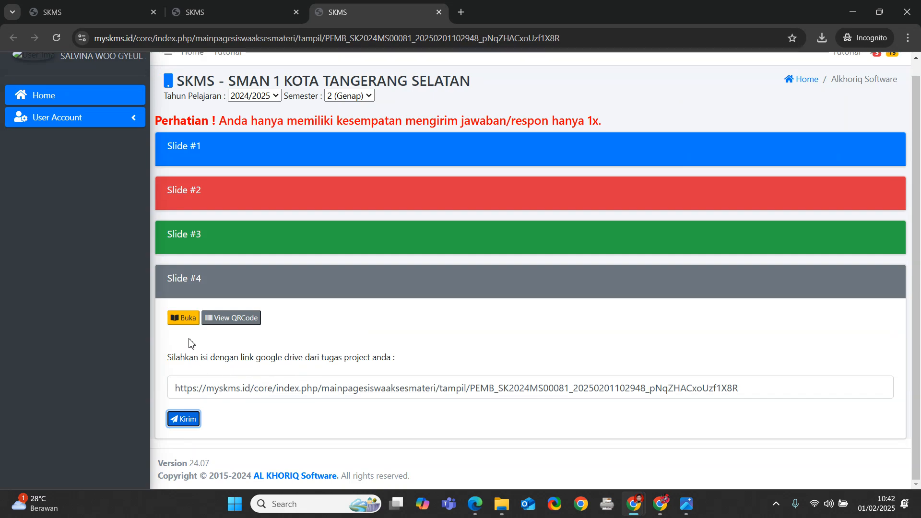
click(183, 318)
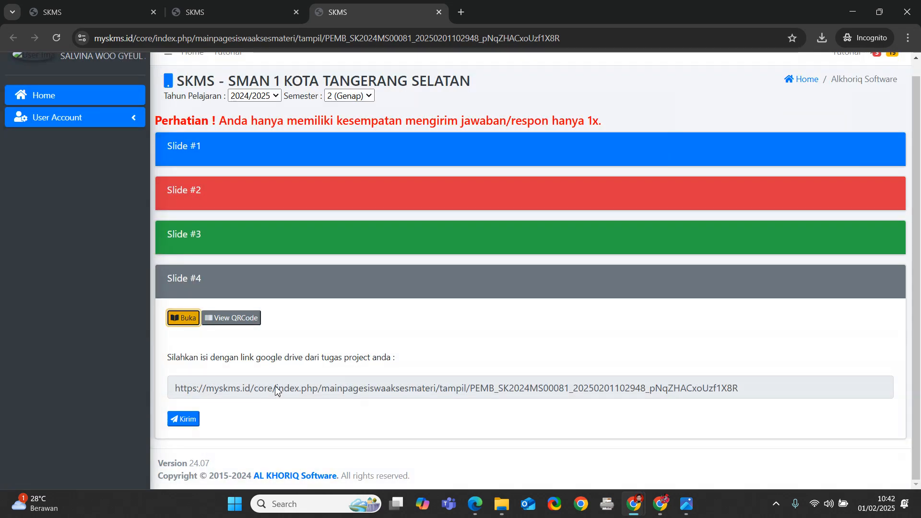
Step: Check whether the submitted link answer on Slide #4 can still be edited or sent again
double_click(277, 386)
click(395, 383)
drag(481, 384, 525, 384)
click(769, 391)
right_click(769, 398)
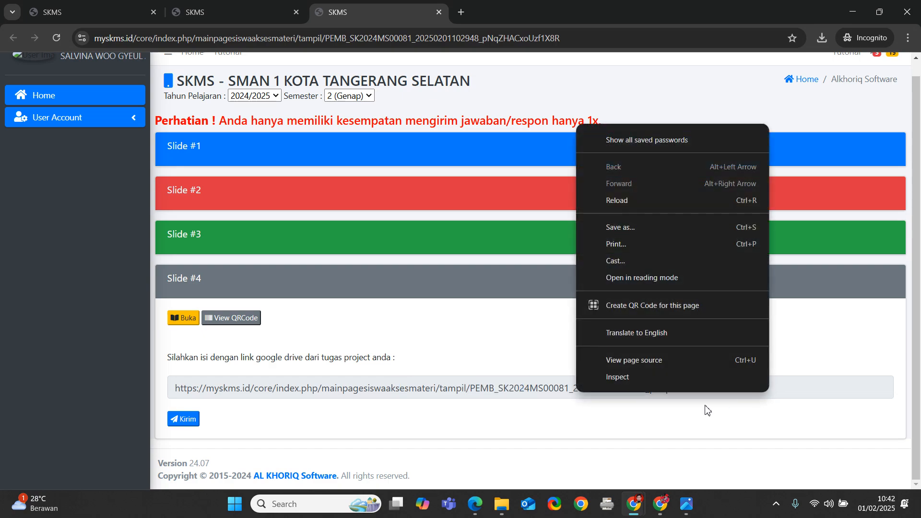
click(198, 437)
click(188, 420)
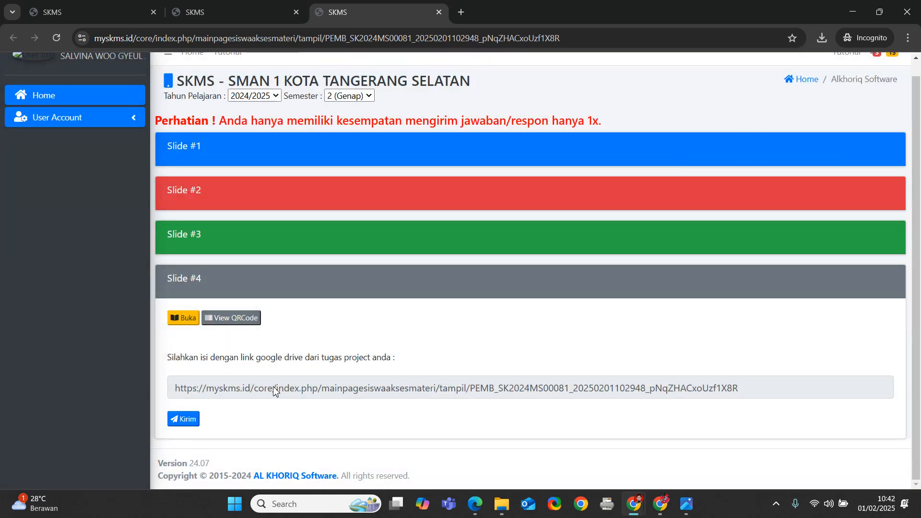
triple_click(274, 390)
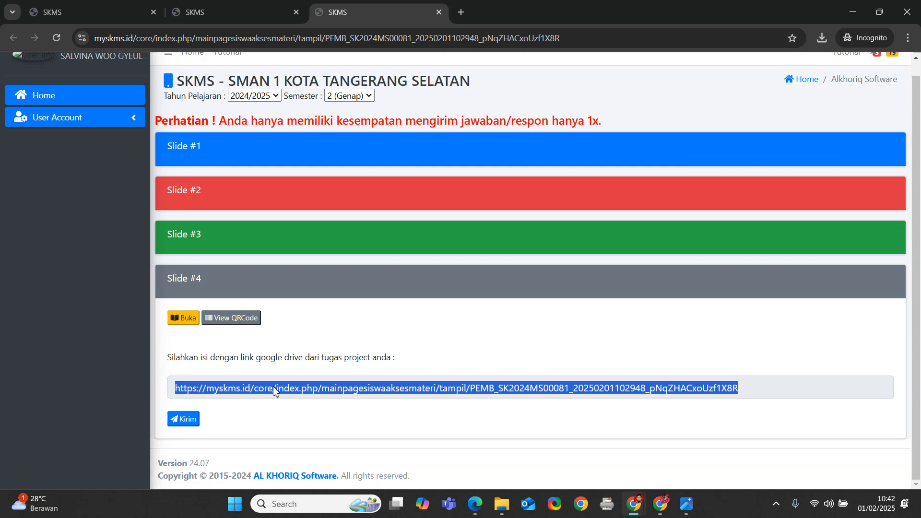
click(314, 389)
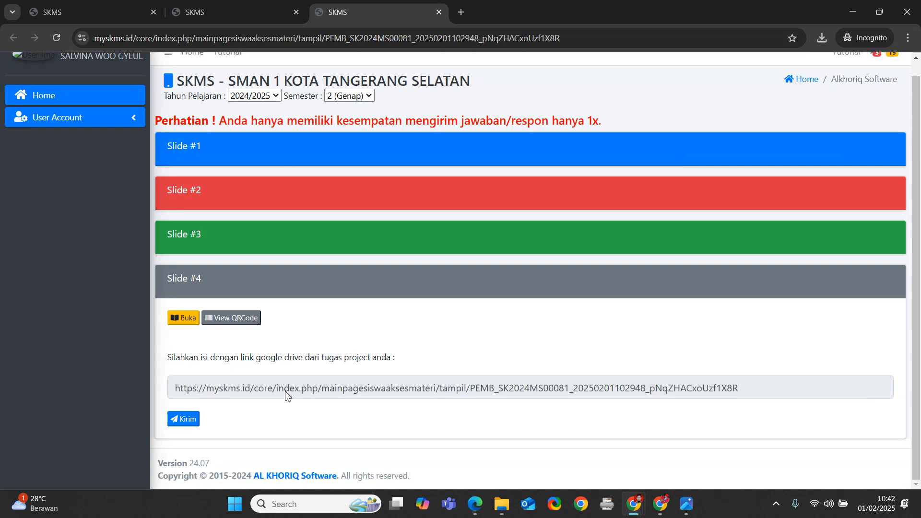
Step: Switch to the teacher view and review the lesson's content items and the slide types offered for Konten #1
key(alt+Tab)
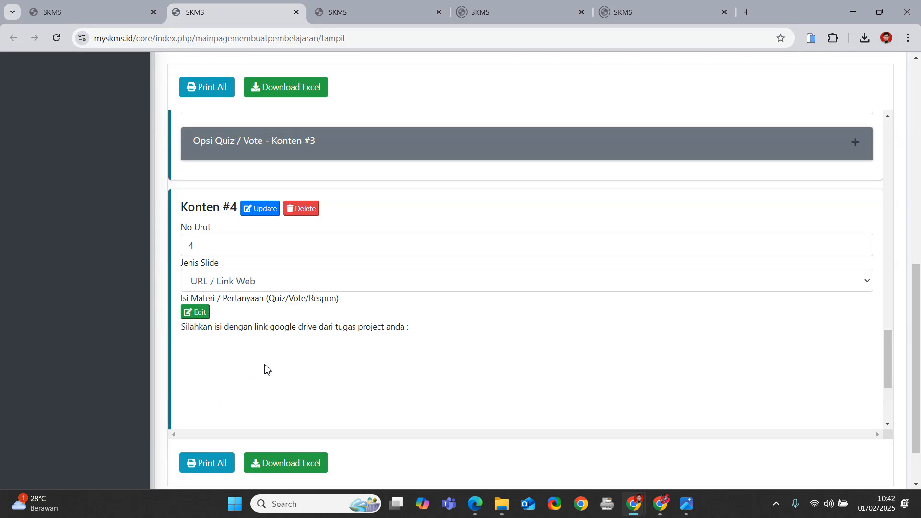
scroll(266, 368, up, 2)
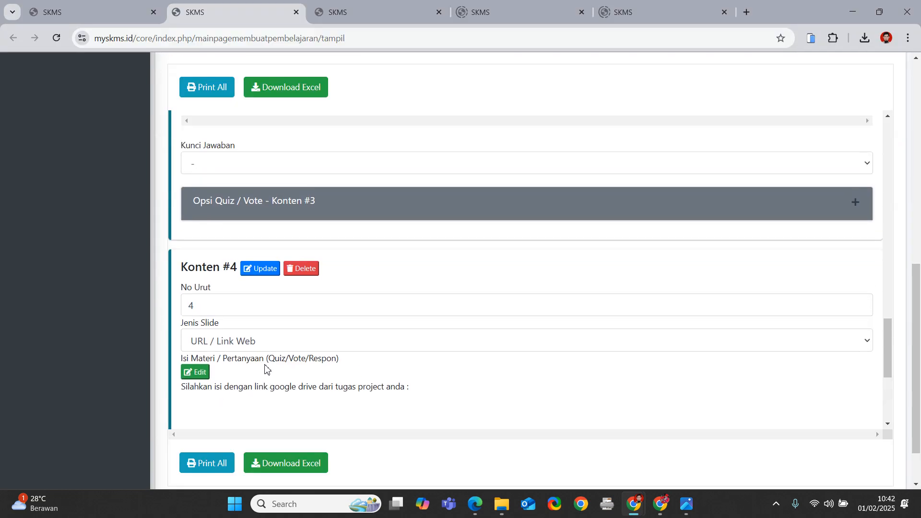
scroll(266, 368, down, 2)
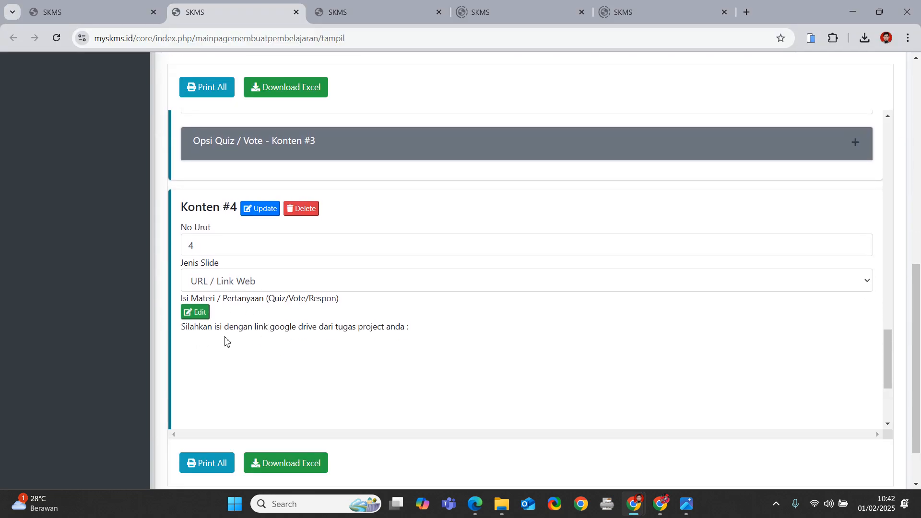
scroll(239, 357, up, 10)
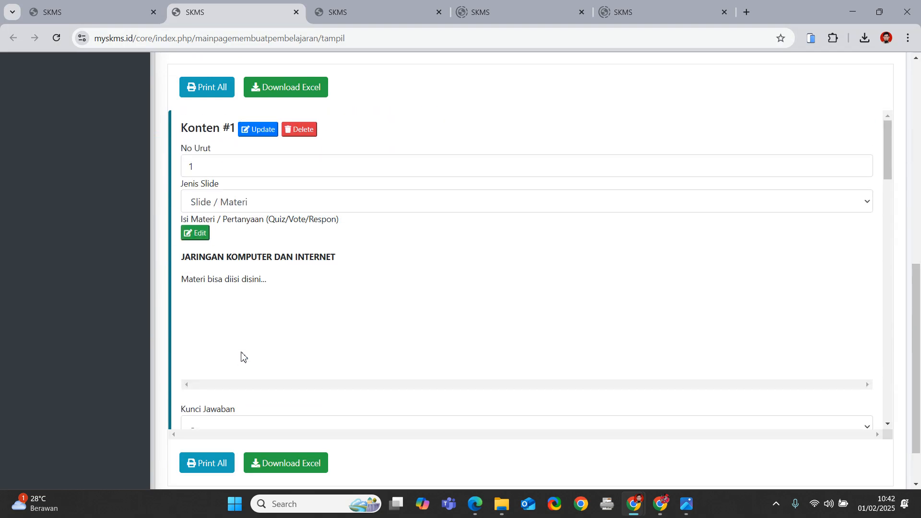
scroll(241, 355, up, 6)
scroll(109, 344, down, 2)
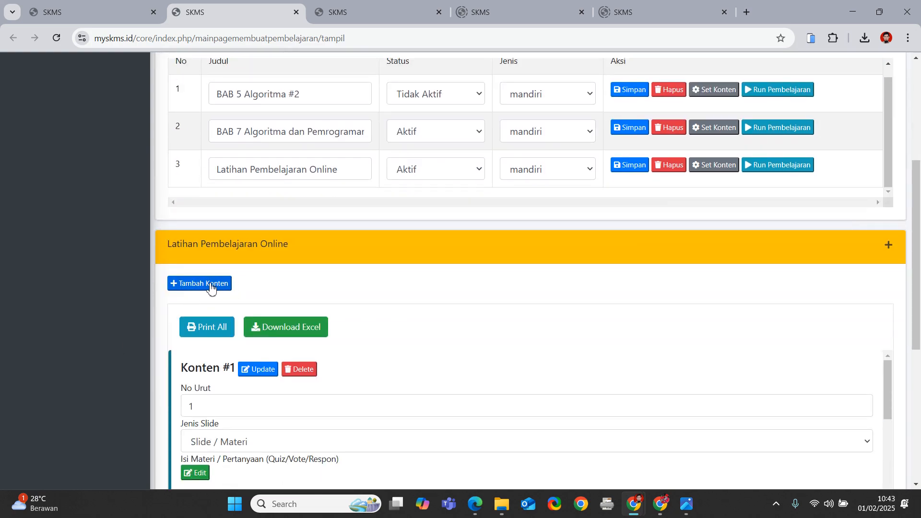
scroll(126, 319, down, 2)
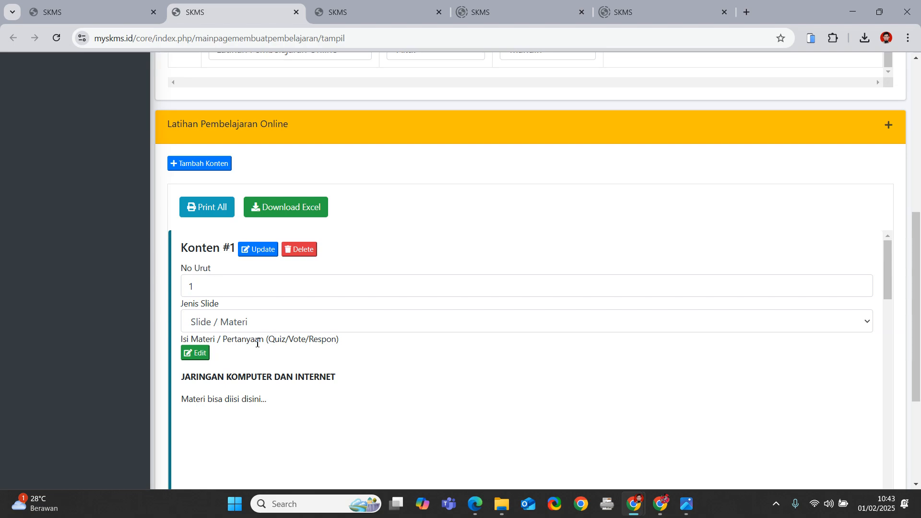
click(209, 321)
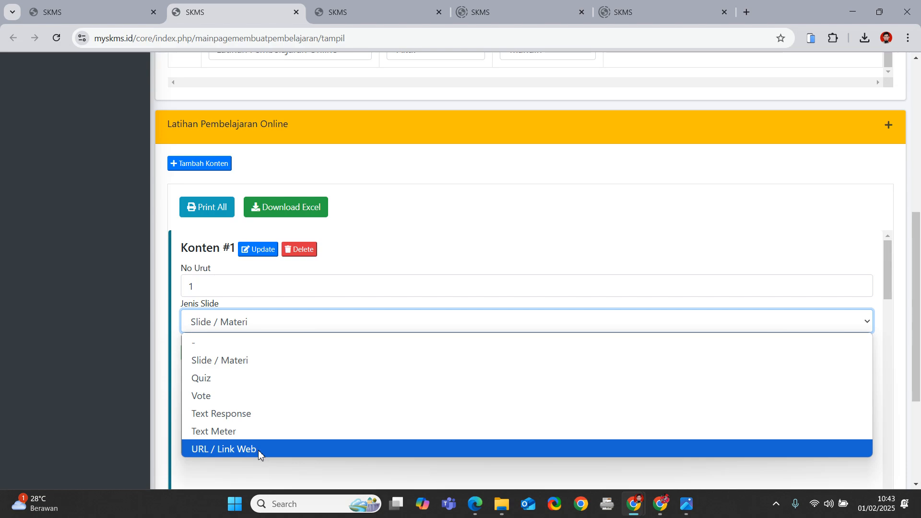
click(172, 392)
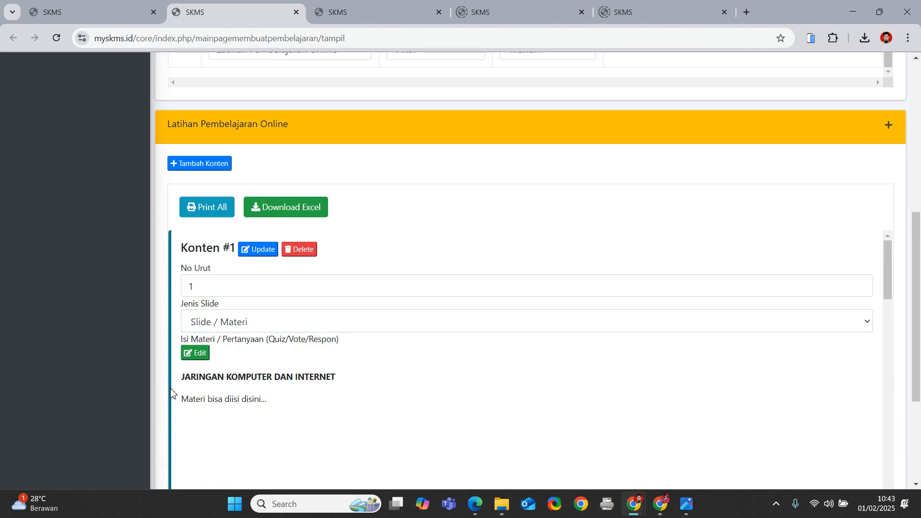
Step: Review the status setting of the lesson "Latihan Pembelajaran Online" in the title list
scroll(165, 395, up, 7)
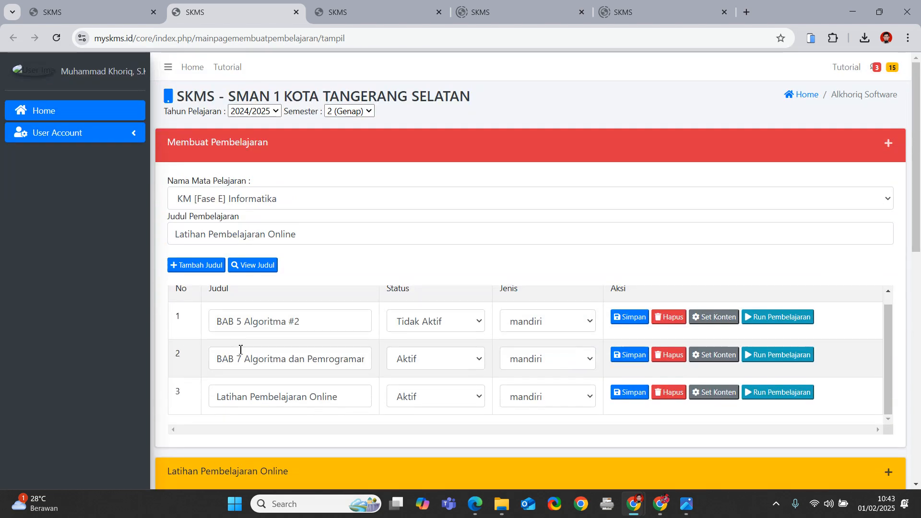
scroll(243, 355, down, 1)
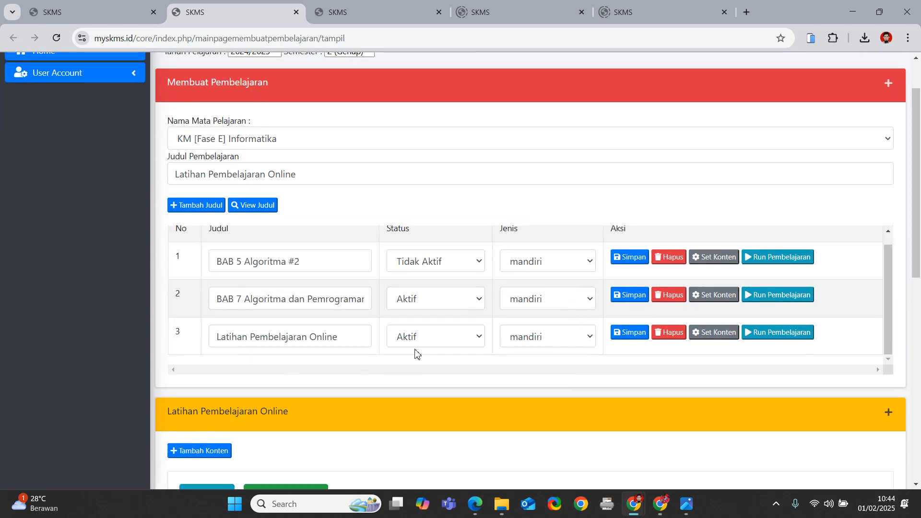
click(426, 342)
click(427, 343)
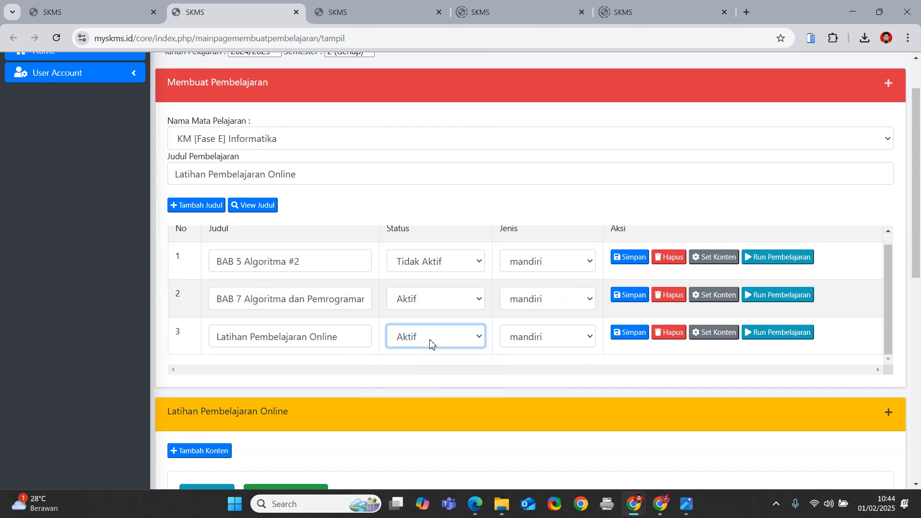